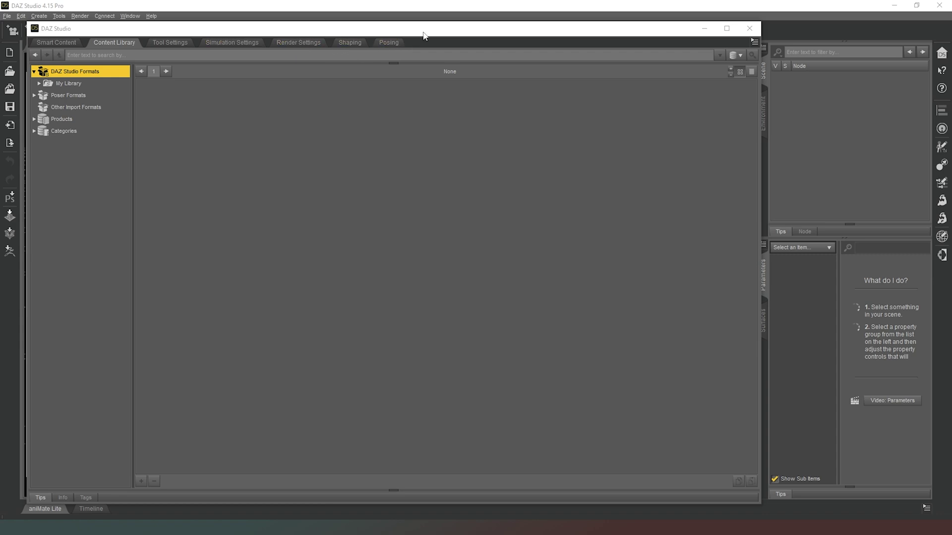
Step: Examine the folders stored in the D: drive's DAZ 3D > Studio > My Library directory
mouse_move(424, 34)
mouse_down()
mouse_move(434, 33)
mouse_move(425, 32)
mouse_up()
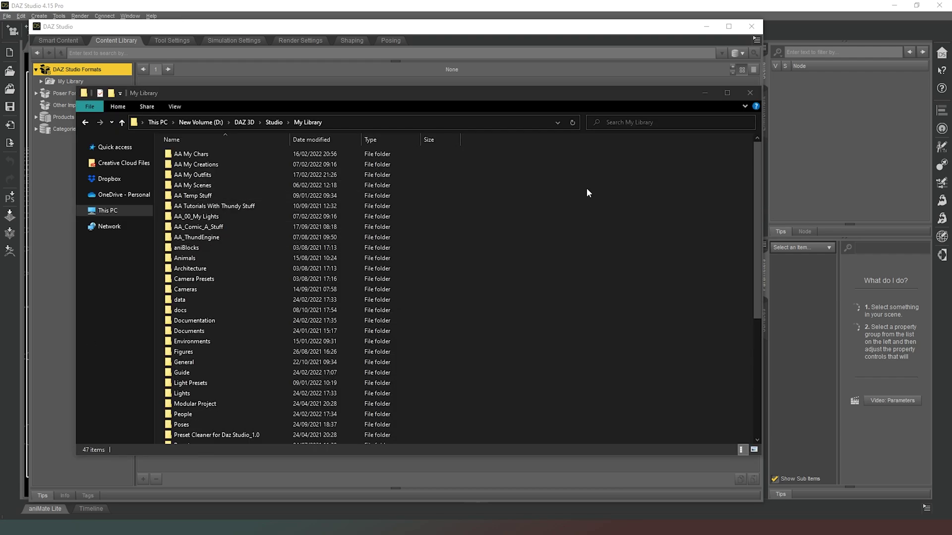
scroll(585, 219, down, 6)
scroll(576, 229, up, 6)
click(464, 33)
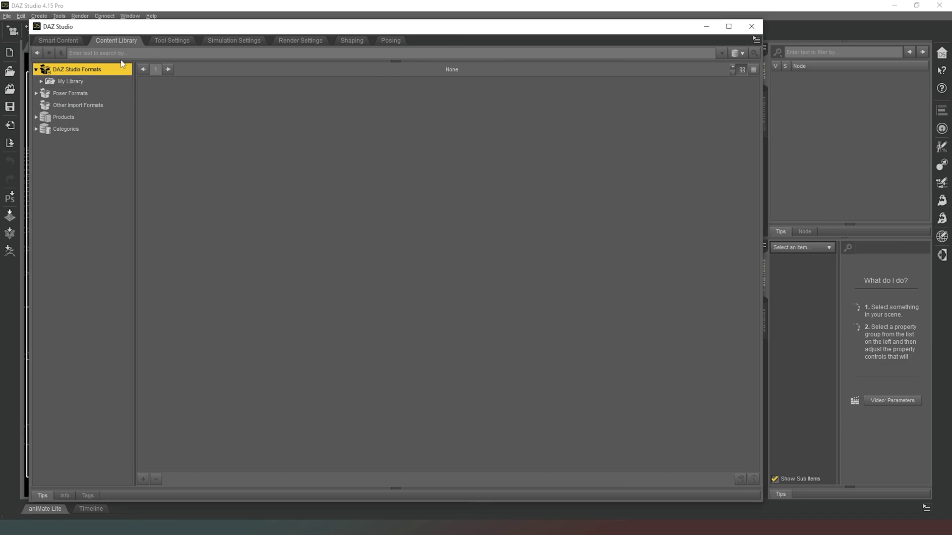
right_click(79, 72)
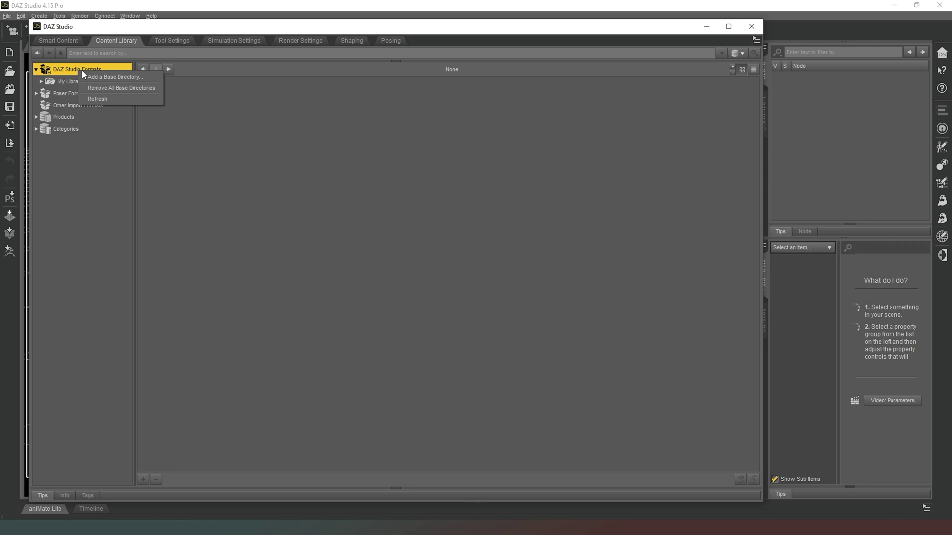
click(128, 81)
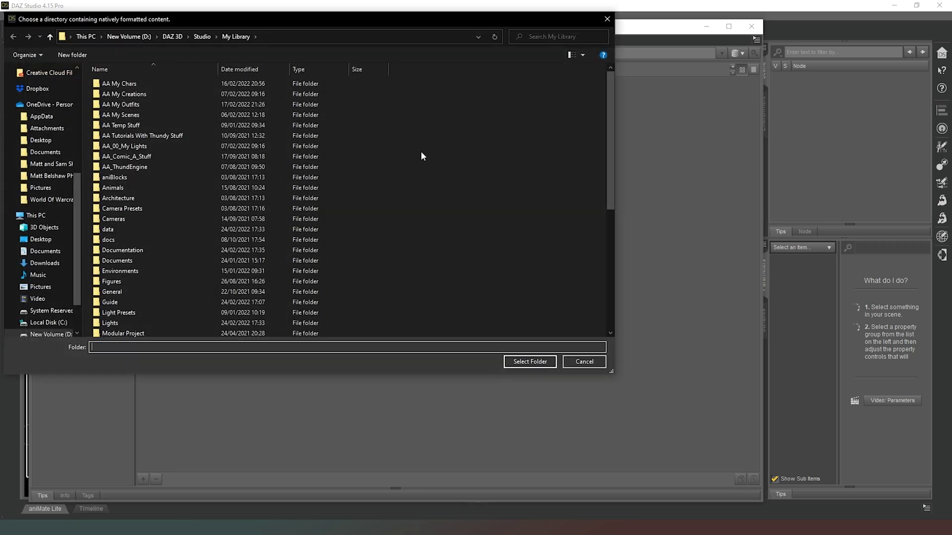
key(Escape)
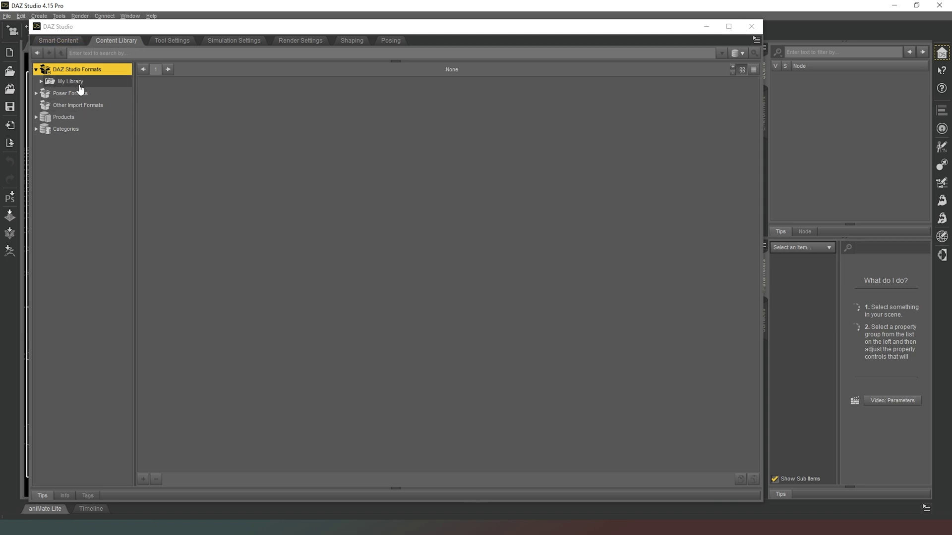
Step: Run Content DB Maintenance with Process Metadata Queue and Re-Import Metadata enabled, importing metadata for all listed products and user data
right_click(112, 45)
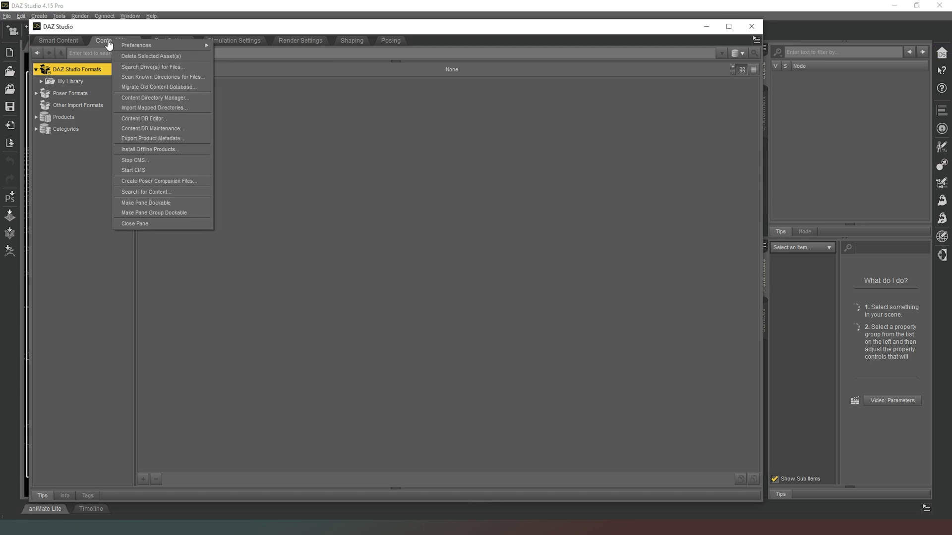
click(174, 129)
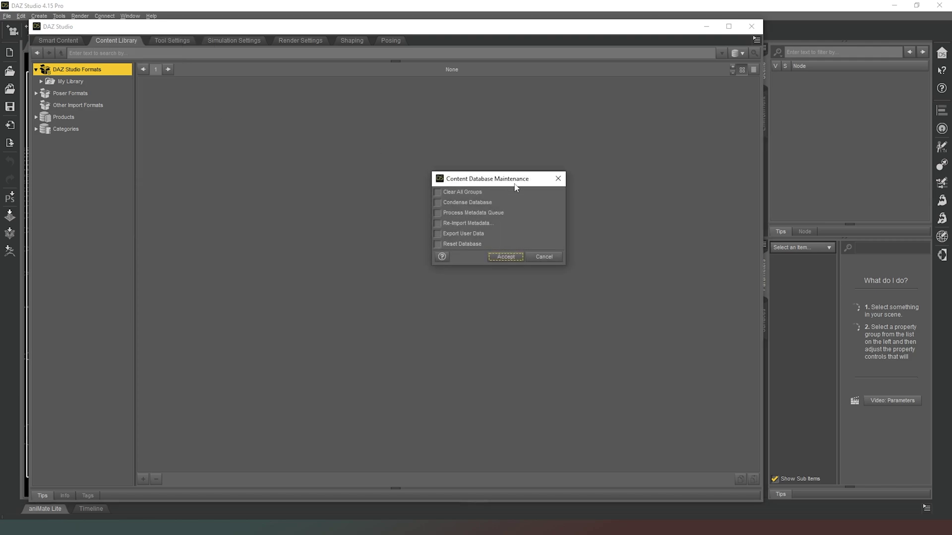
drag(495, 181, 365, 173)
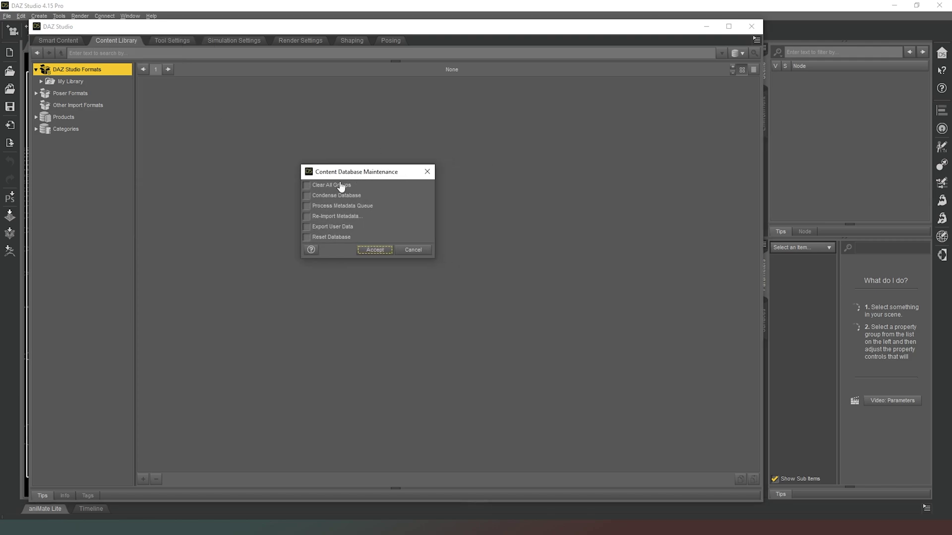
click(307, 207)
click(307, 217)
click(376, 249)
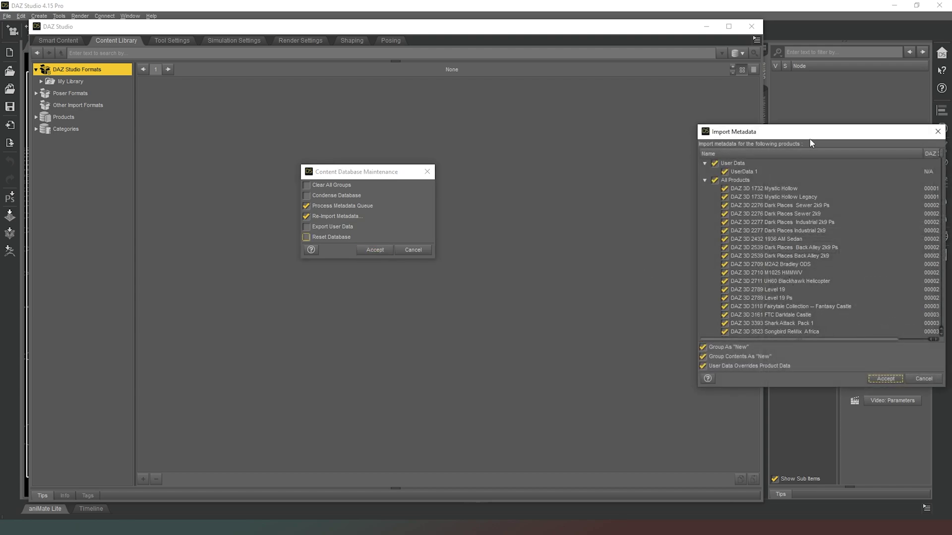
drag(817, 134, 628, 137)
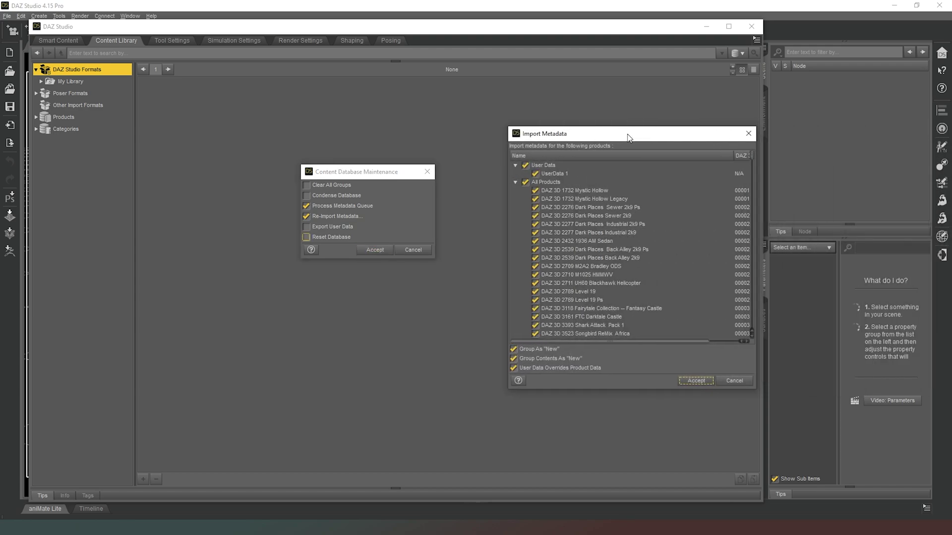
click(702, 382)
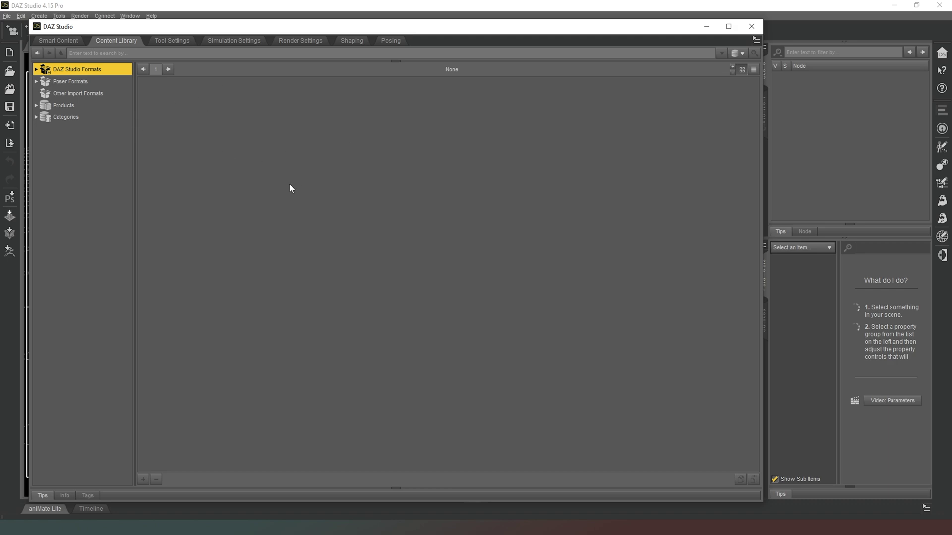
Step: Browse the My Library folders under DAZ Studio Formats, examining the subfolders and files of AA My Chars
click(36, 69)
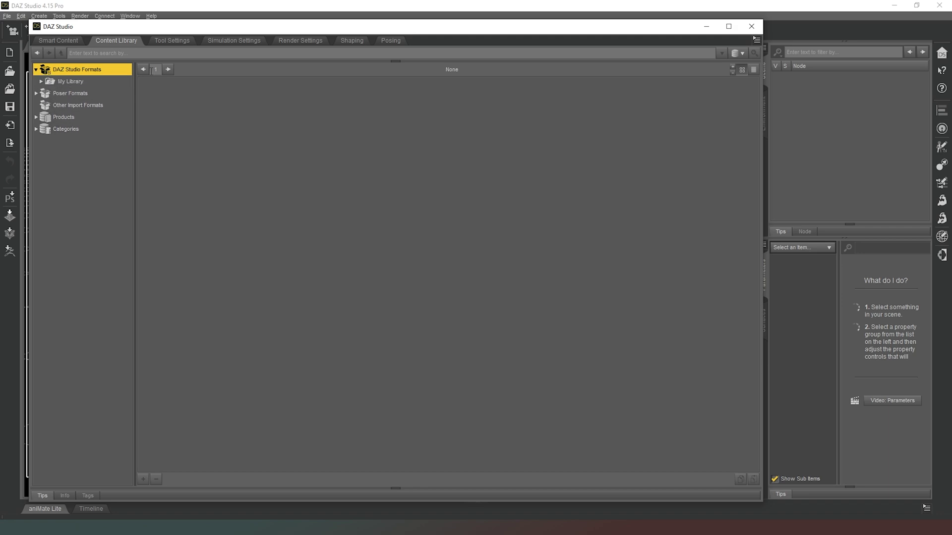
click(41, 81)
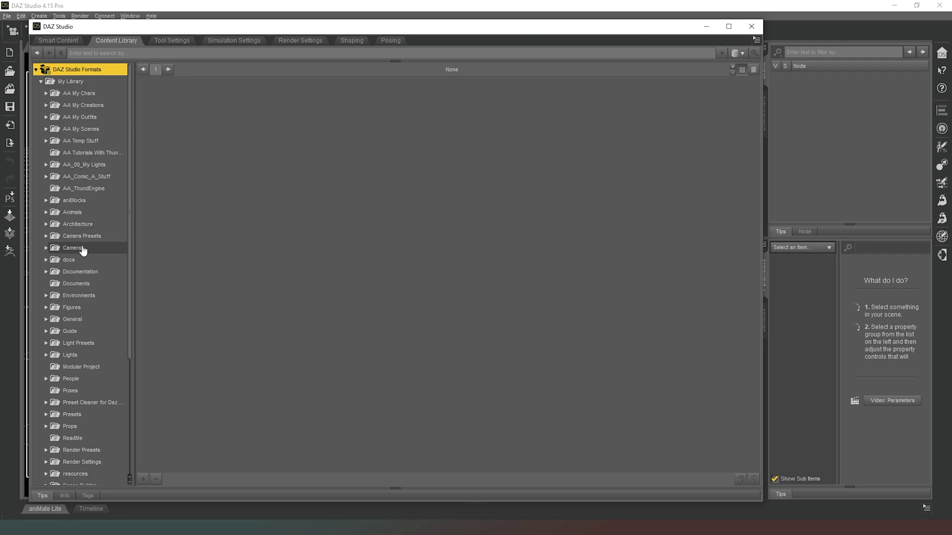
scroll(84, 262, down, 5)
scroll(83, 270, up, 5)
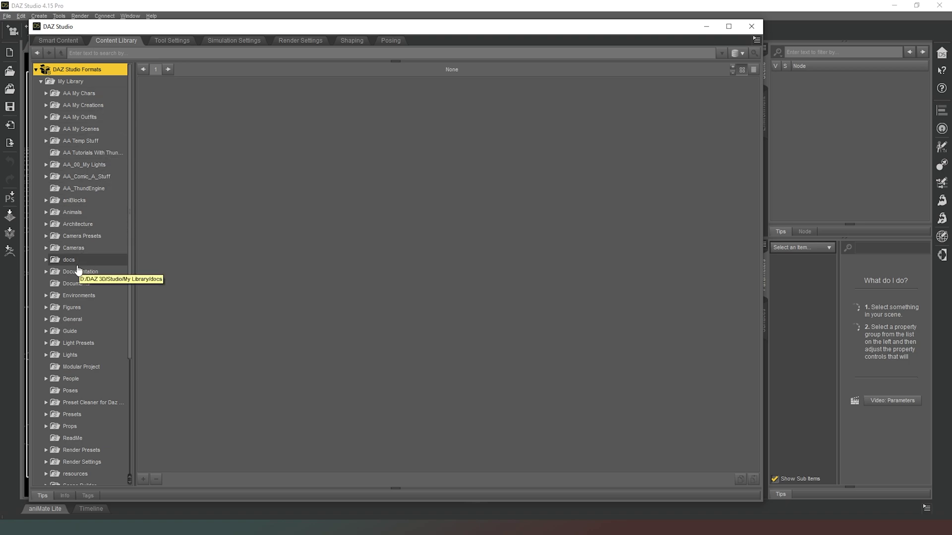
click(46, 93)
click(51, 152)
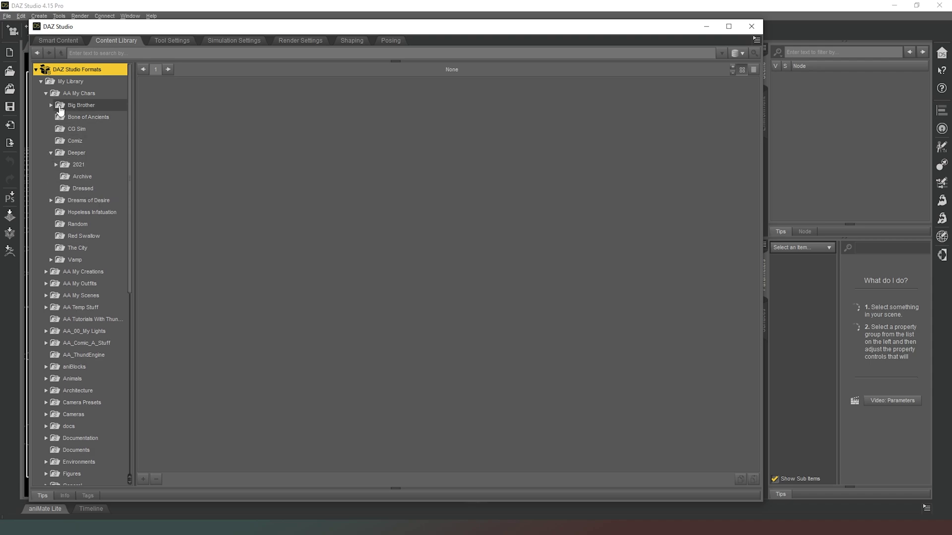
click(53, 95)
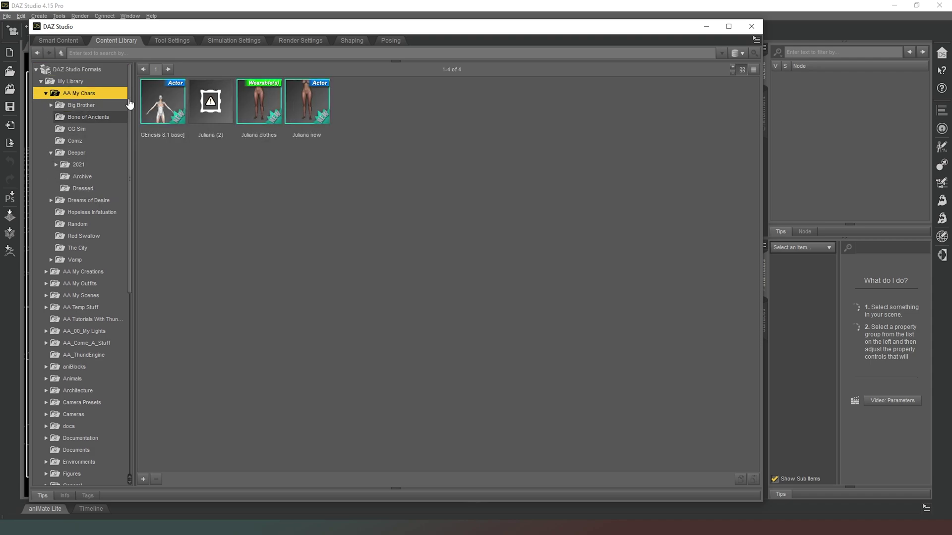
click(46, 81)
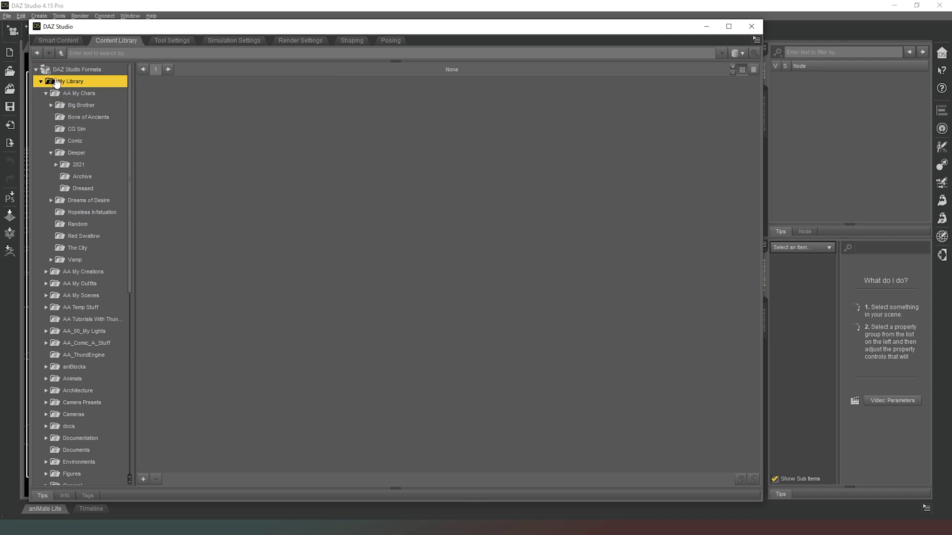
click(41, 82)
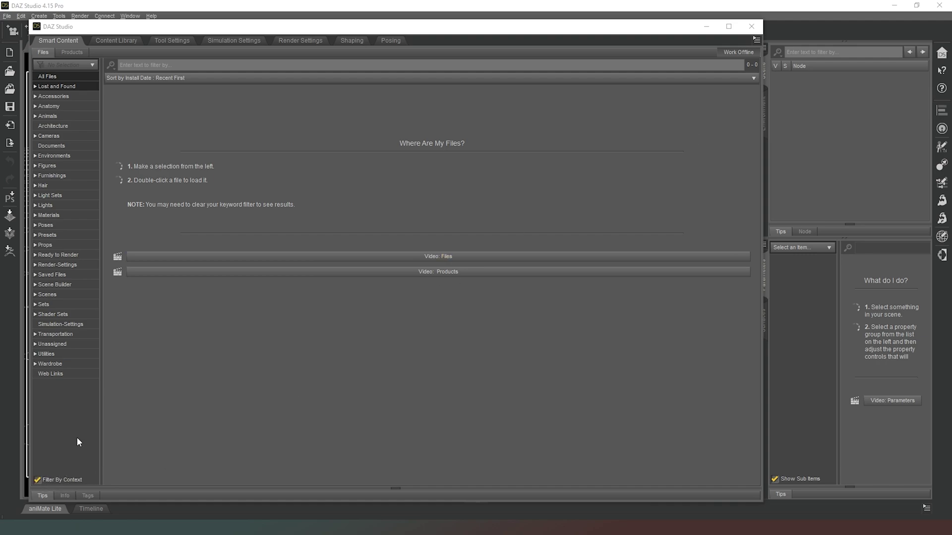
Step: View the files of the Figures category in Smart Content, and clear the content window from the viewport
click(37, 480)
click(50, 165)
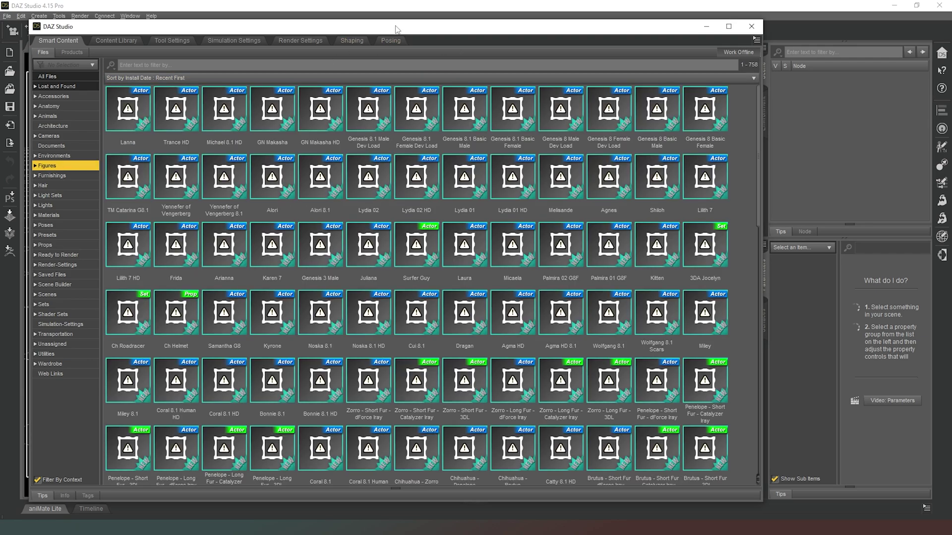
double_click(396, 29)
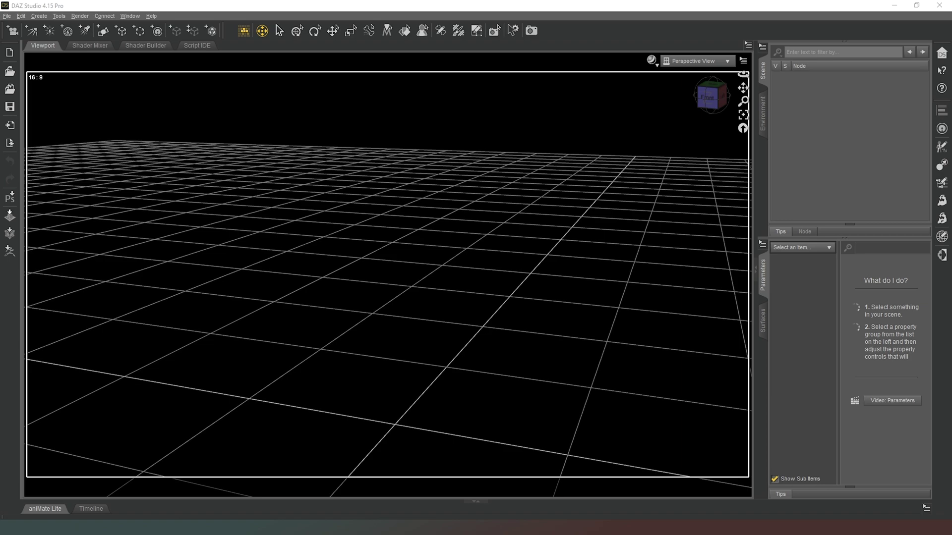
Step: Set the viewport's draw style to Smooth Shaded
click(651, 61)
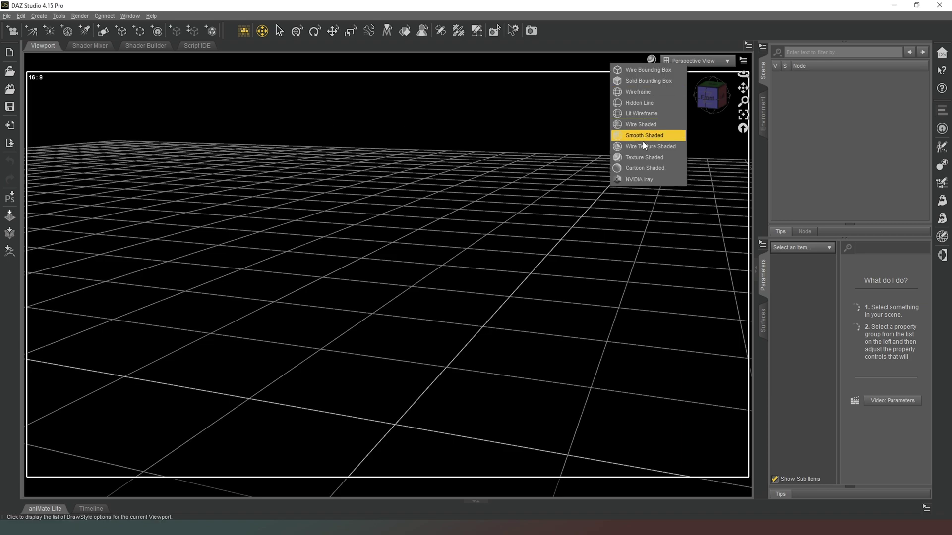
click(652, 138)
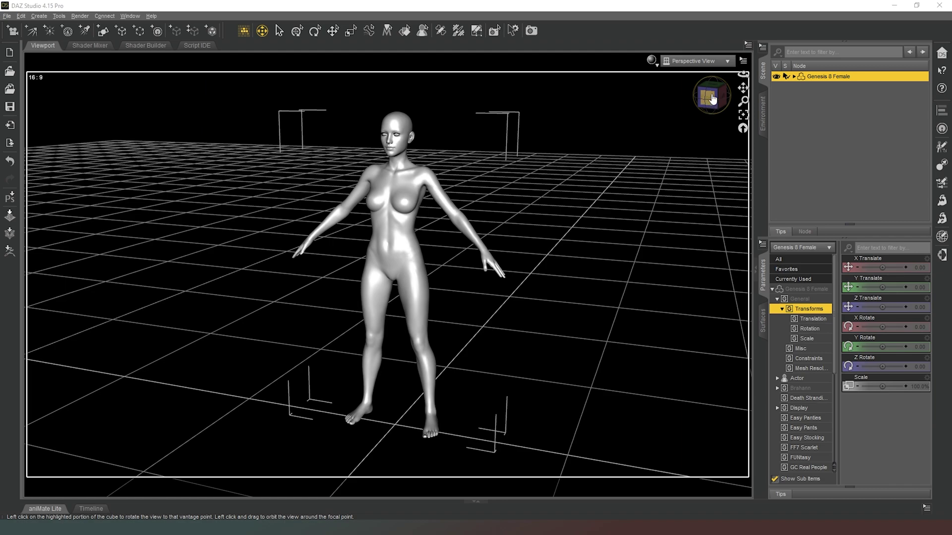
Step: Move the floating Smart Content window off the viewport to uncover the Genesis 8 Female figure
drag(712, 99, 717, 95)
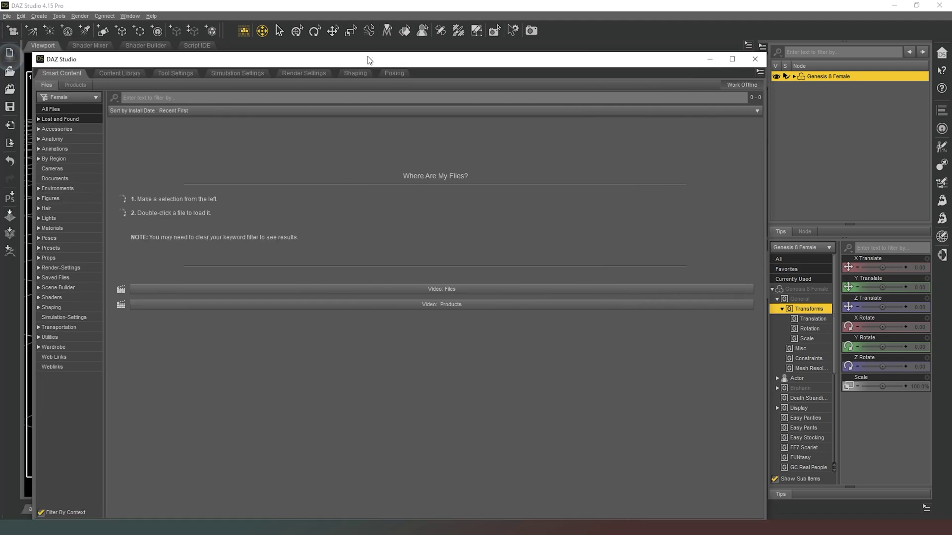
drag(365, 57, 396, 29)
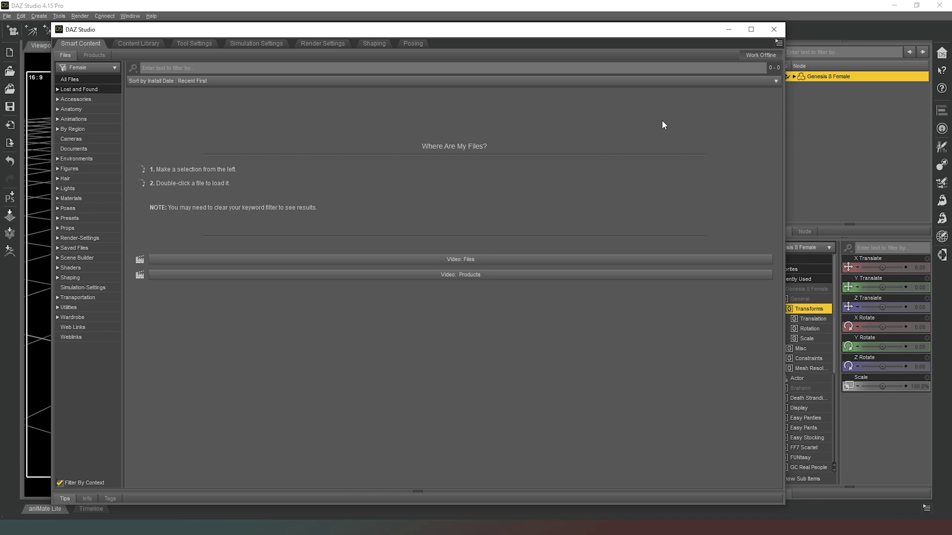
drag(531, 33, 0, 45)
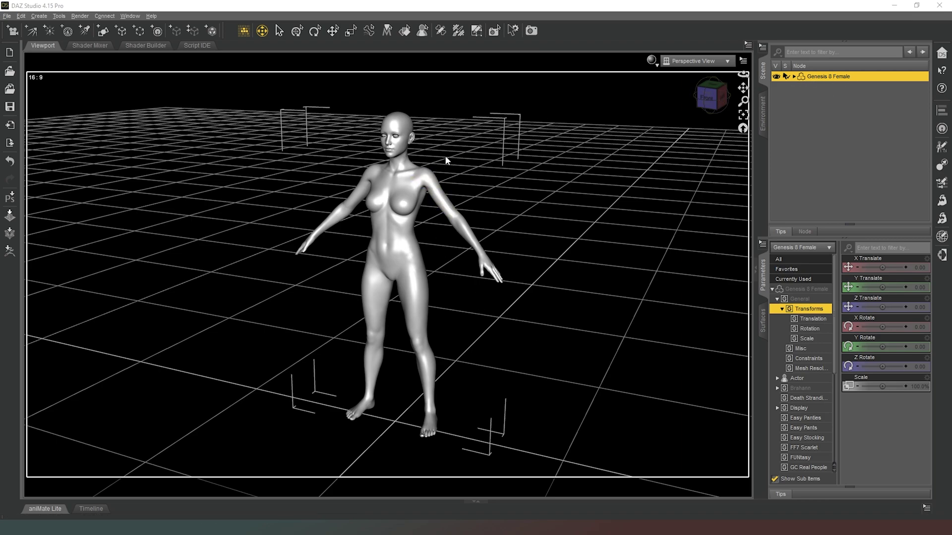
Step: Activate the Translate tool and select the Left Forearm Bend bone of the Genesis 8 Female figure
click(651, 62)
click(591, 103)
click(332, 31)
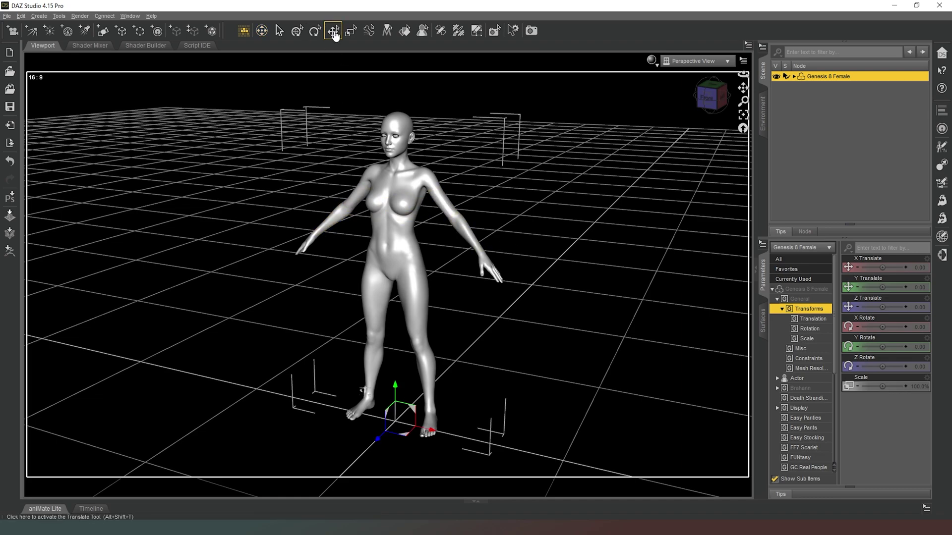
click(470, 236)
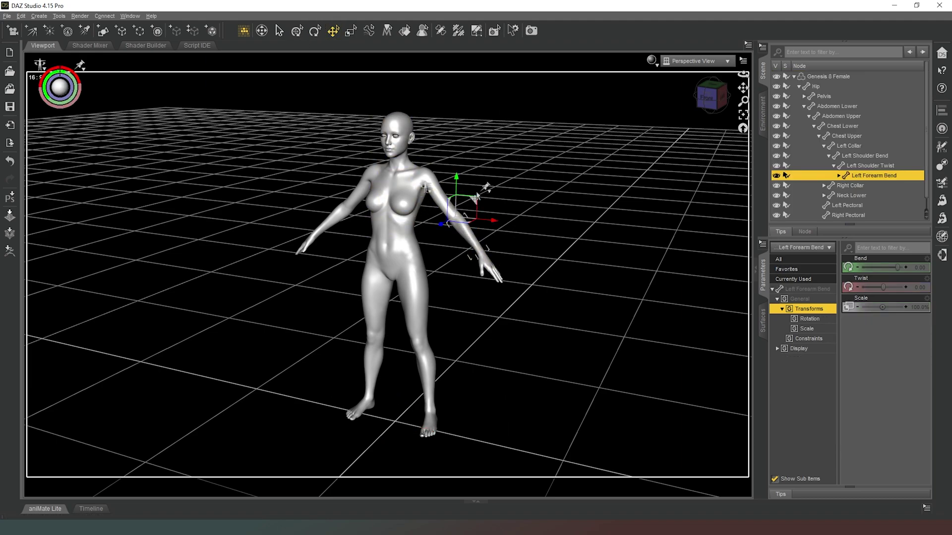
click(846, 299)
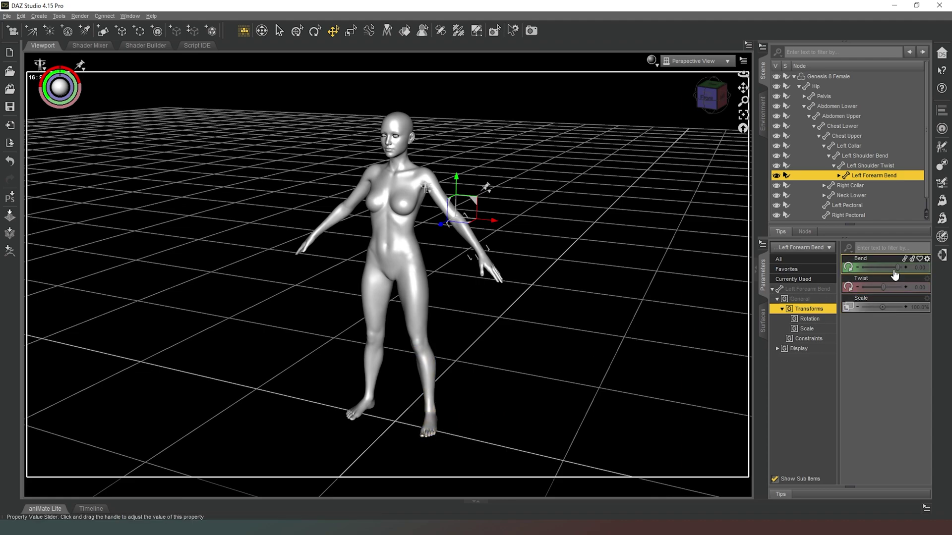
Step: Try a Bend of 20 on the left forearm, and reset the Bend to 0
mouse_move(895, 275)
mouse_down()
mouse_move(876, 268)
mouse_move(910, 267)
mouse_up()
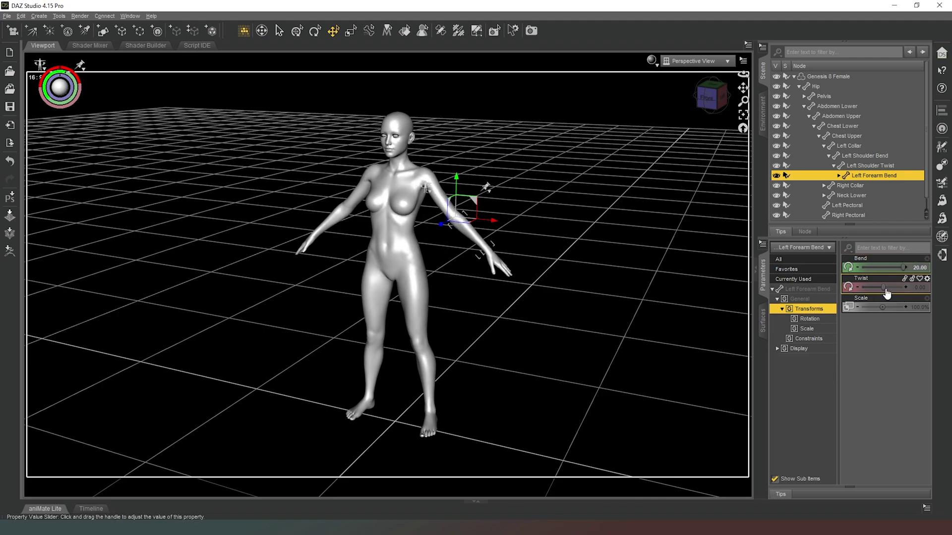
click(911, 268)
text(0)
key(Return)
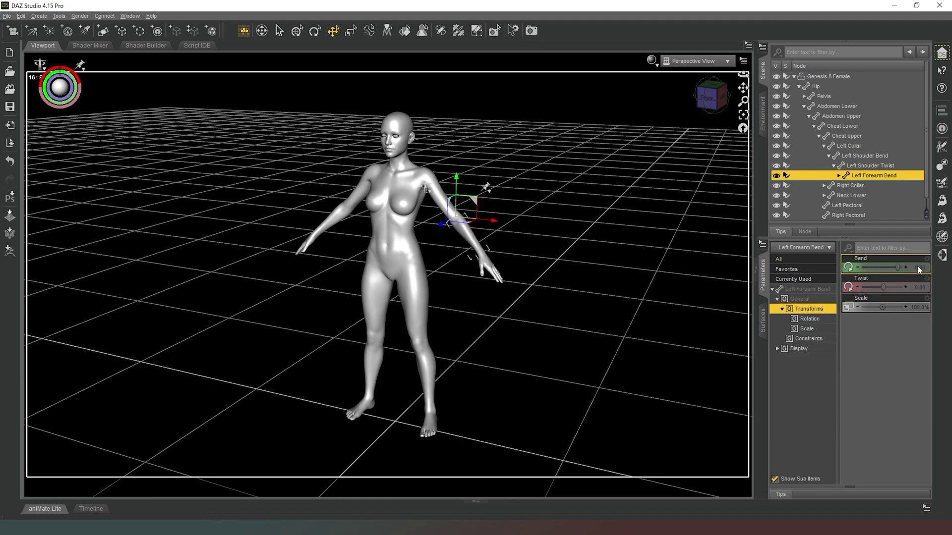
click(916, 268)
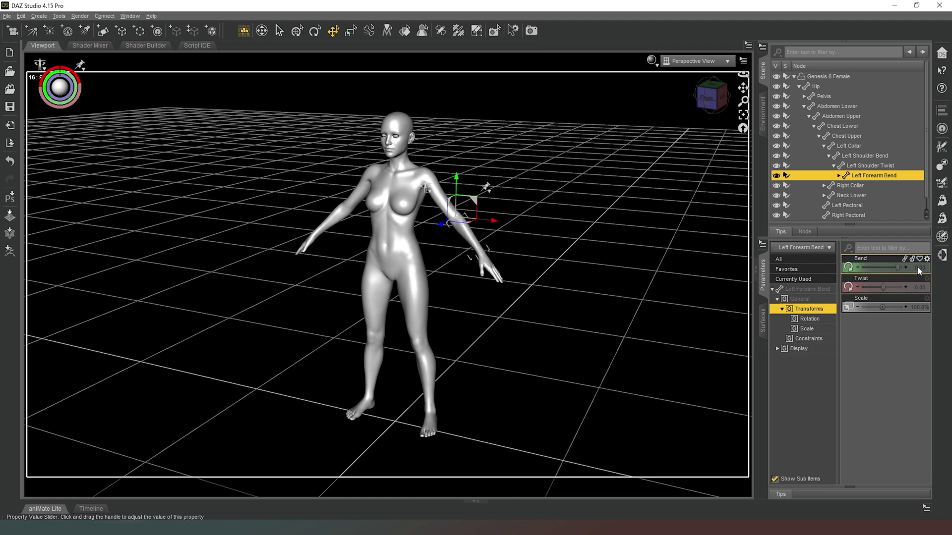
click(917, 329)
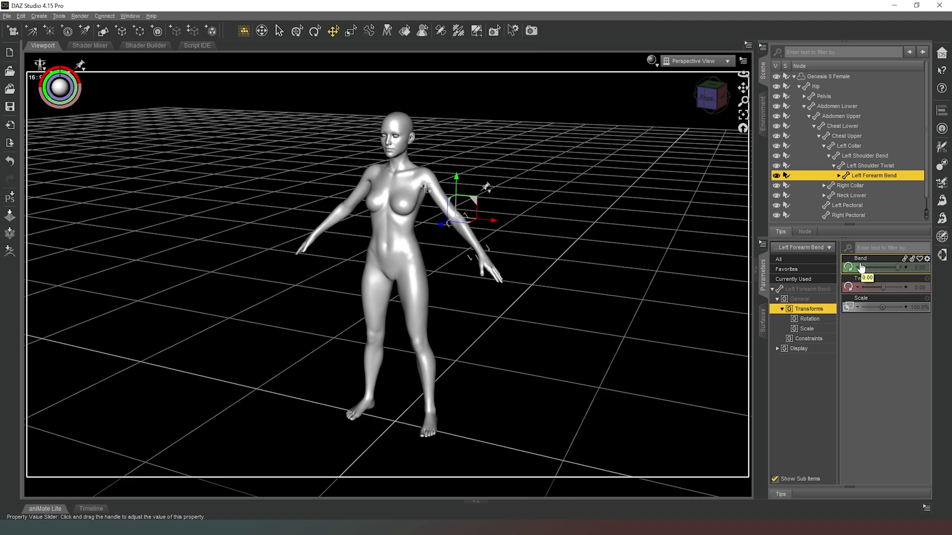
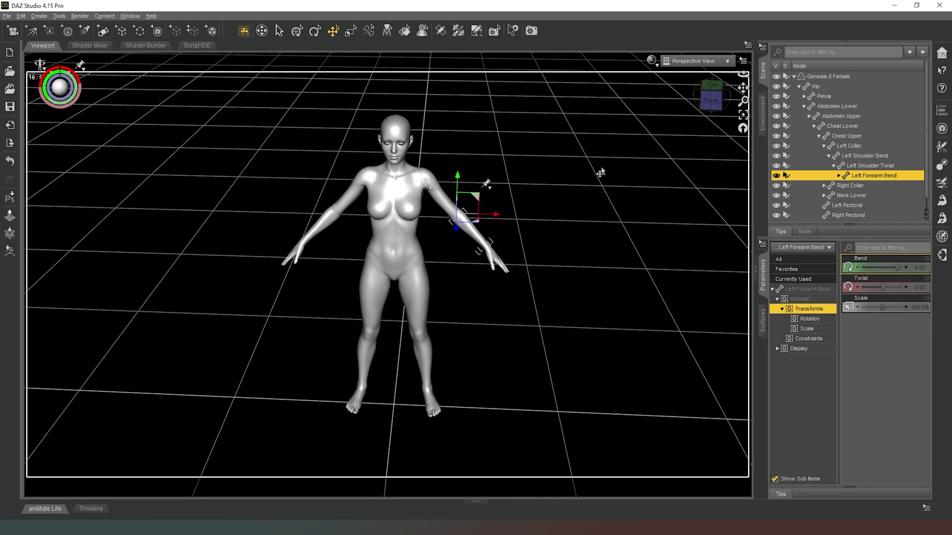
Step: Select the head of the Genesis 8 Female figure in the viewport
drag(712, 97, 695, 102)
click(705, 98)
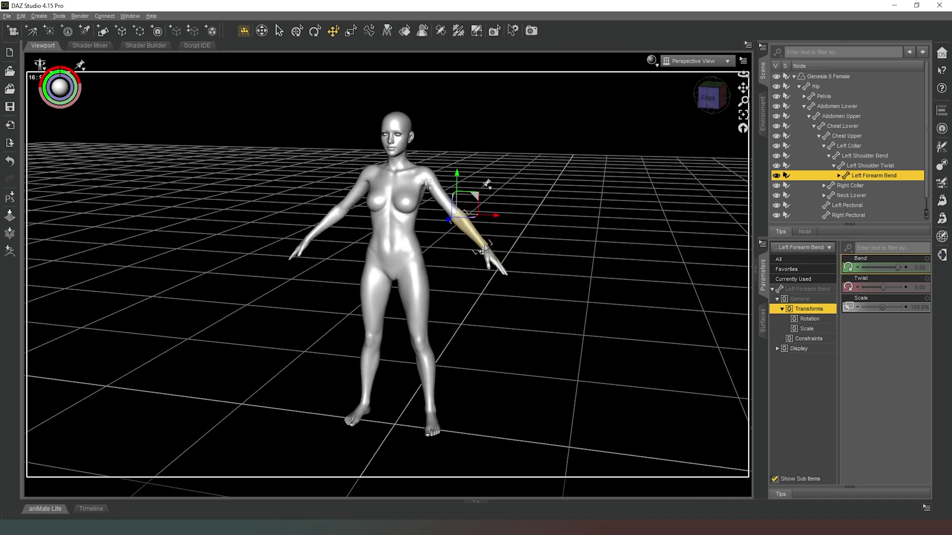
click(401, 127)
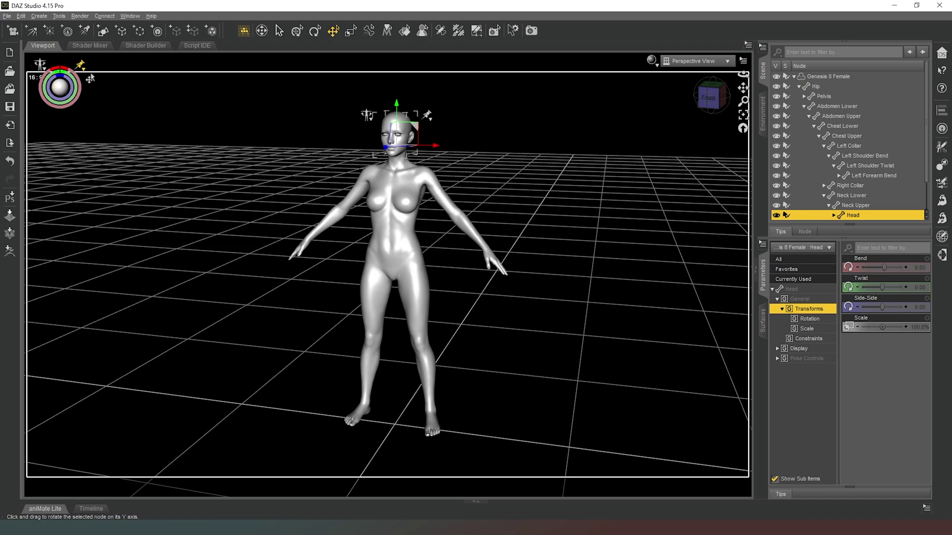
Step: Try freehand rotations of the head (Bend about 12, Twist 22, Side-Side -20) and upper abdomen (Bend about -15), and undo the abdomen rotation
drag(59, 87, 48, 75)
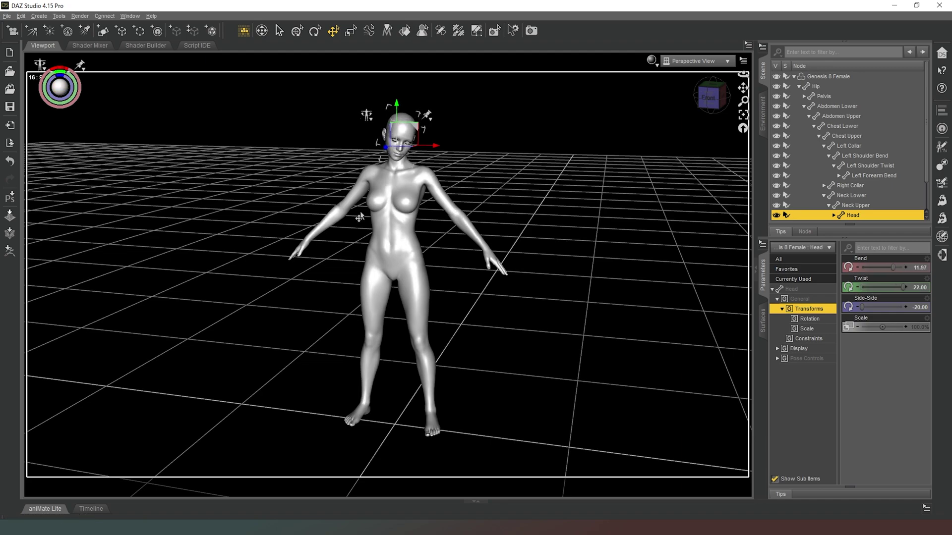
click(412, 240)
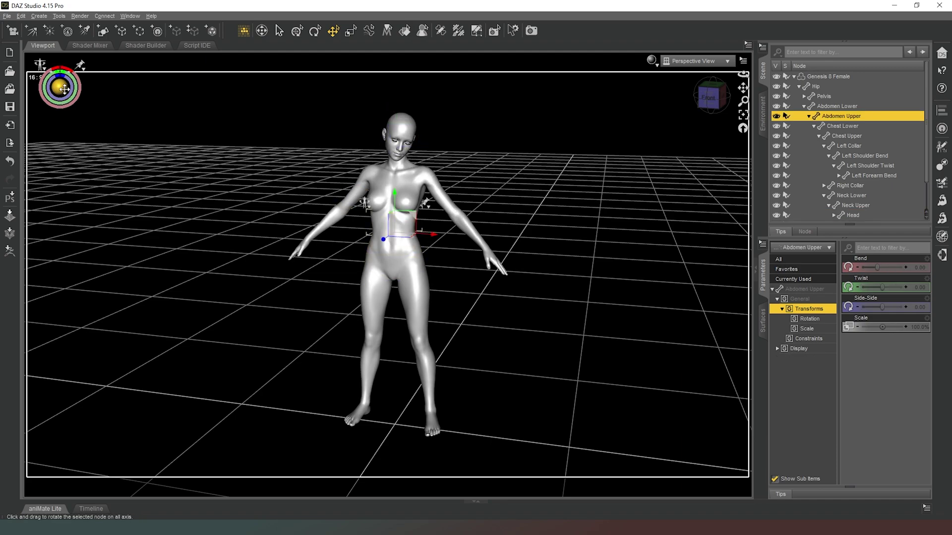
drag(59, 87, 59, 87)
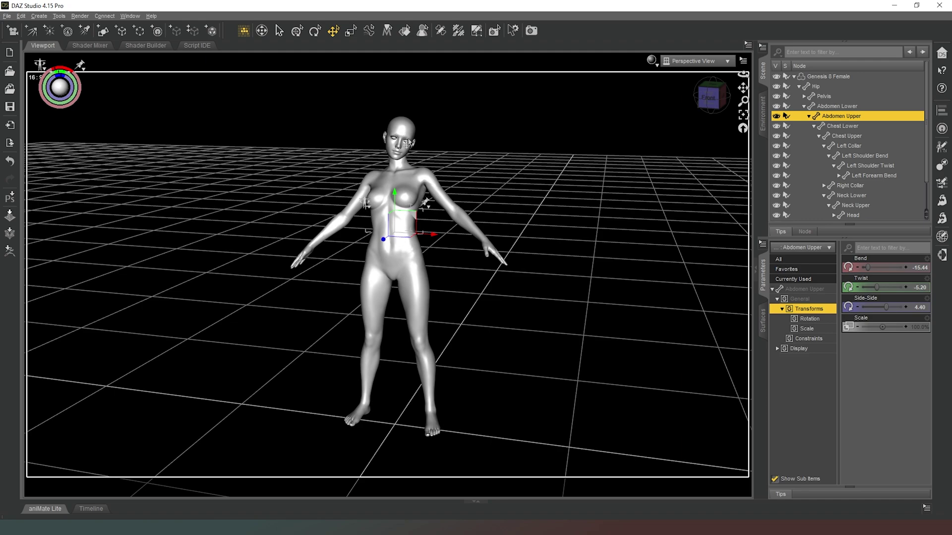
drag(434, 207, 459, 255)
key(ctrl+z)
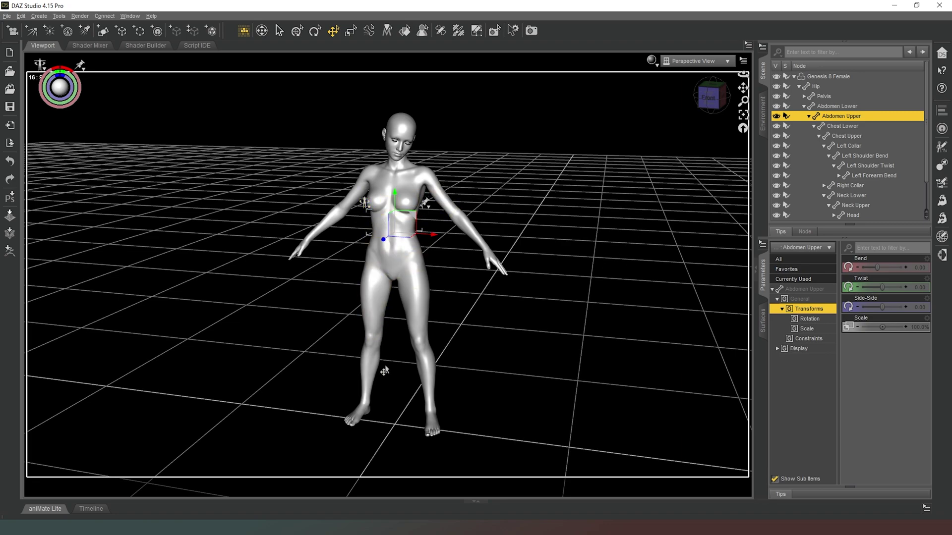
Step: Collapse the Genesis 8 Female hierarchy and restore the entire figure's pose
click(795, 77)
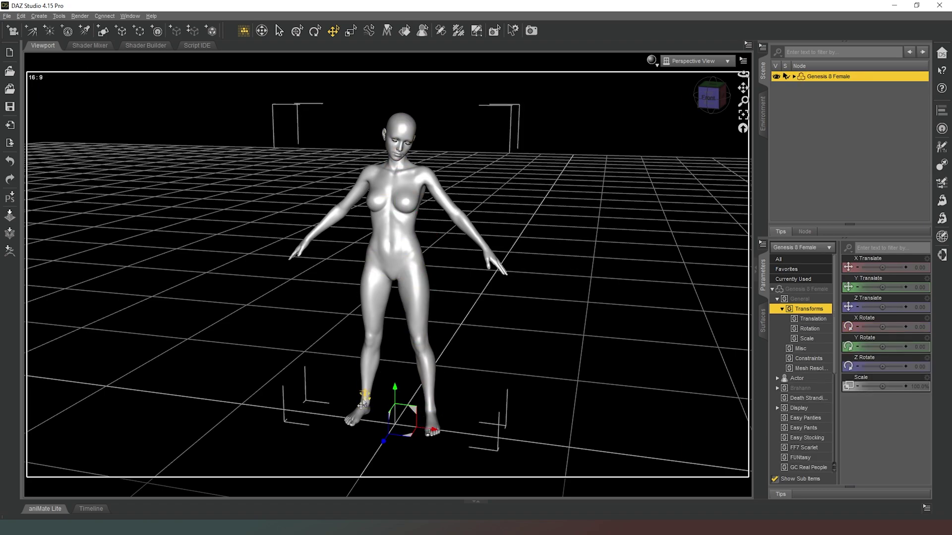
drag(712, 97, 488, 395)
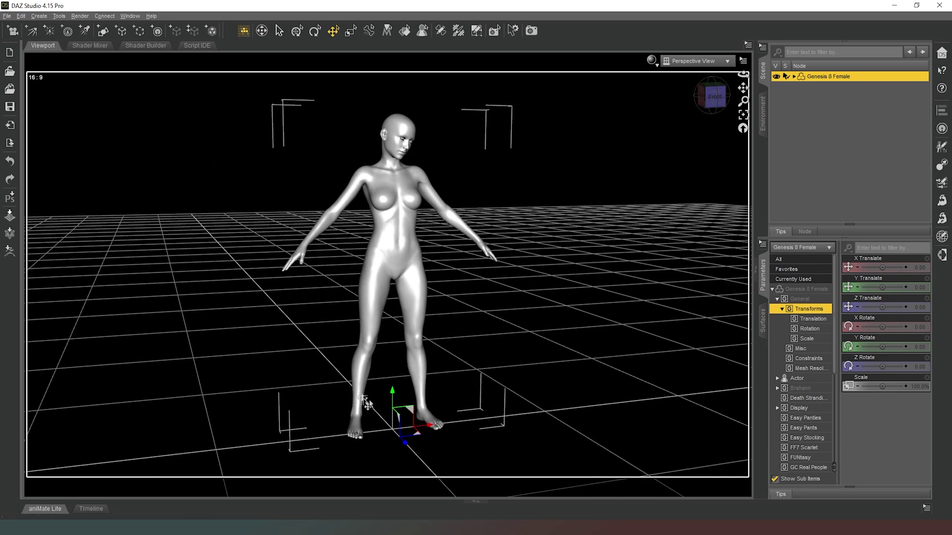
right_click(364, 403)
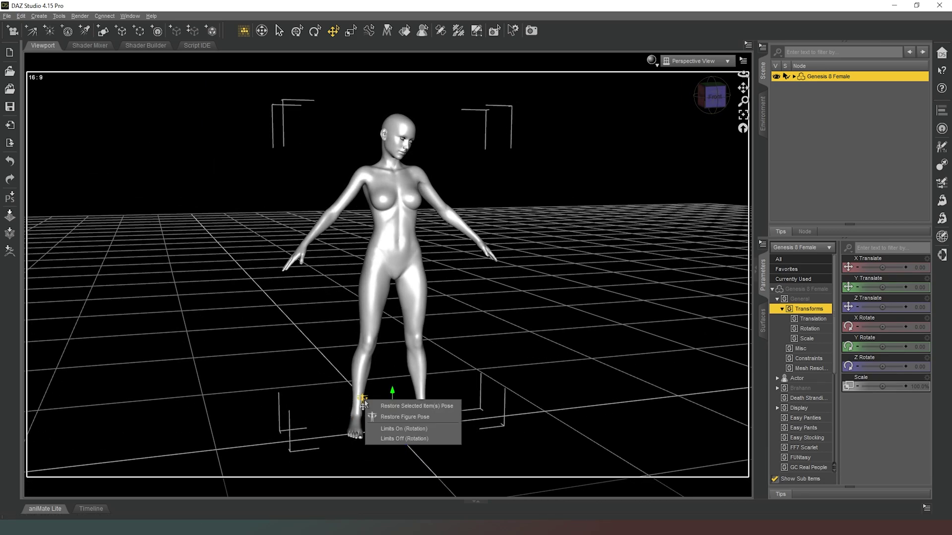
click(389, 418)
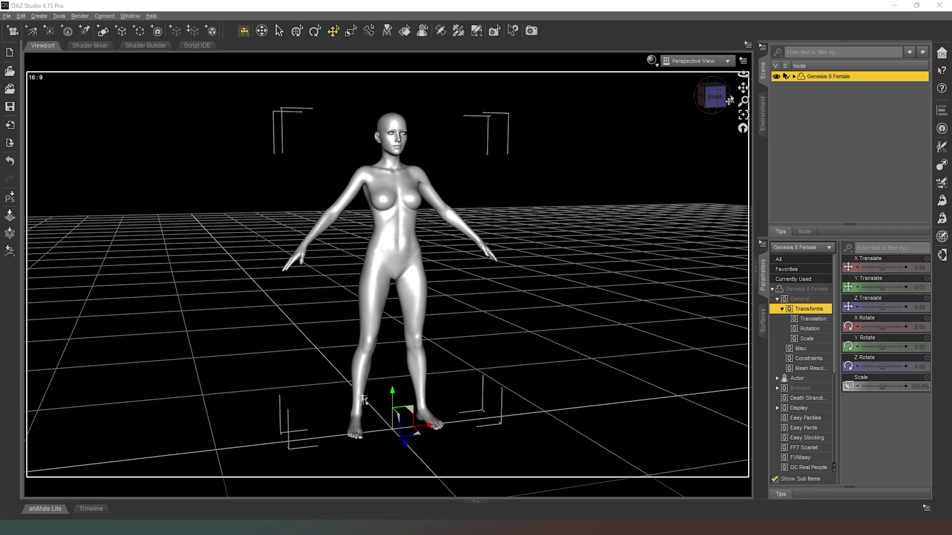
drag(728, 101, 710, 118)
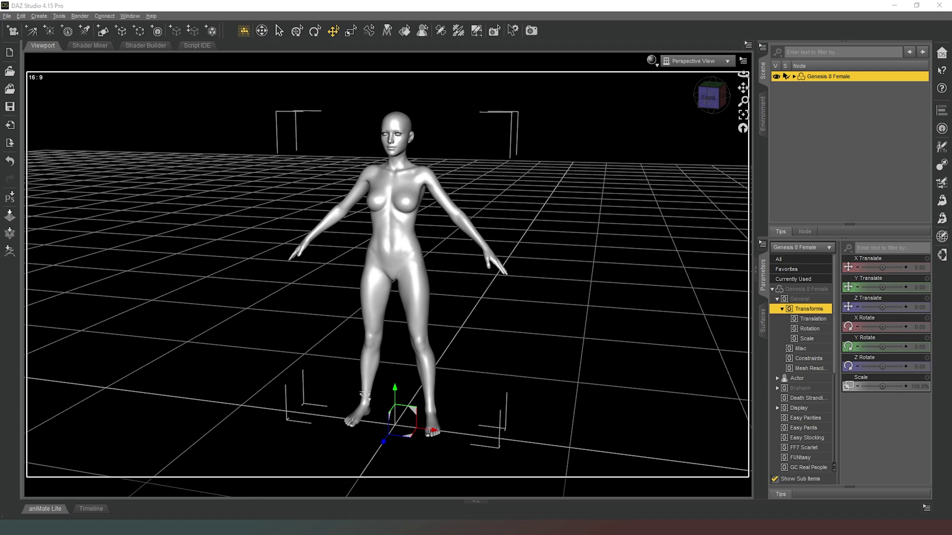
Step: Bring the floating window with the Posing pane to the front and look through the list of available panes
key(alt+Tab)
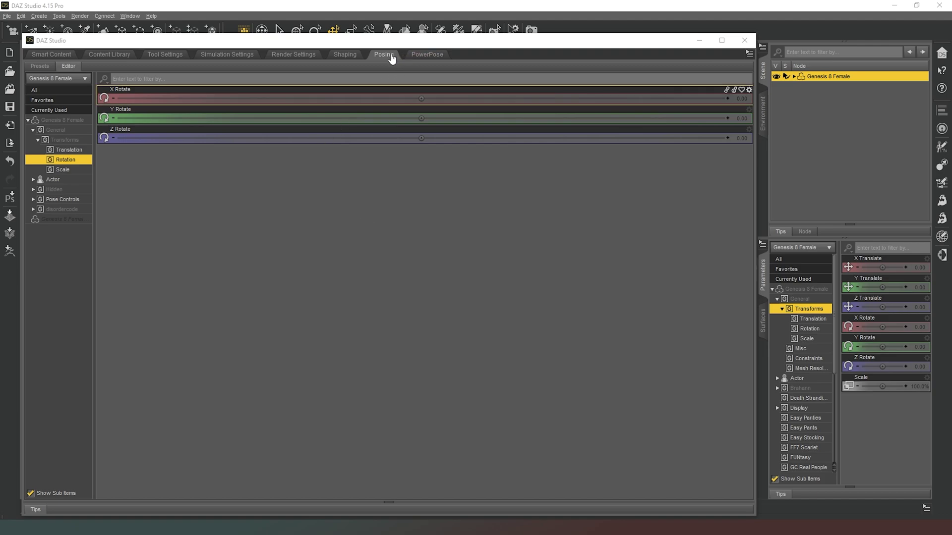
click(129, 15)
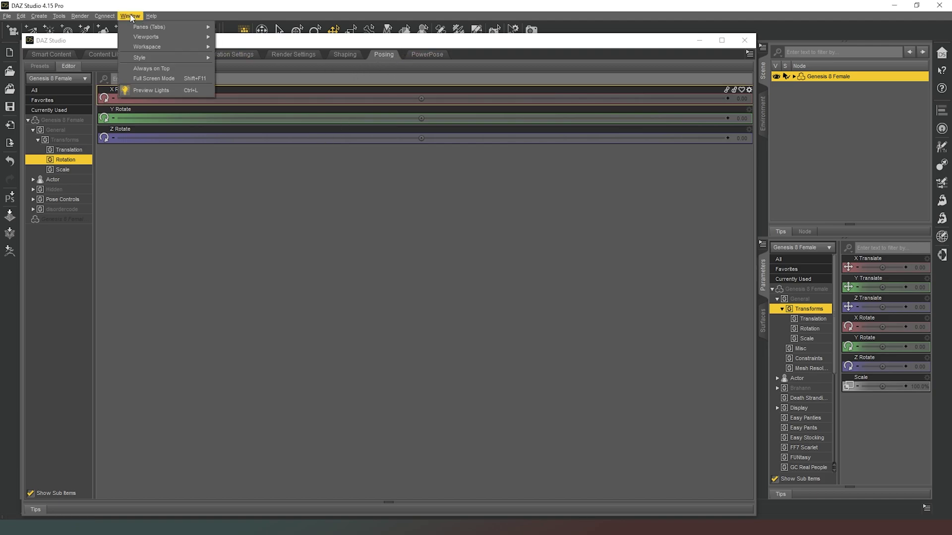
mouse_move(154, 28)
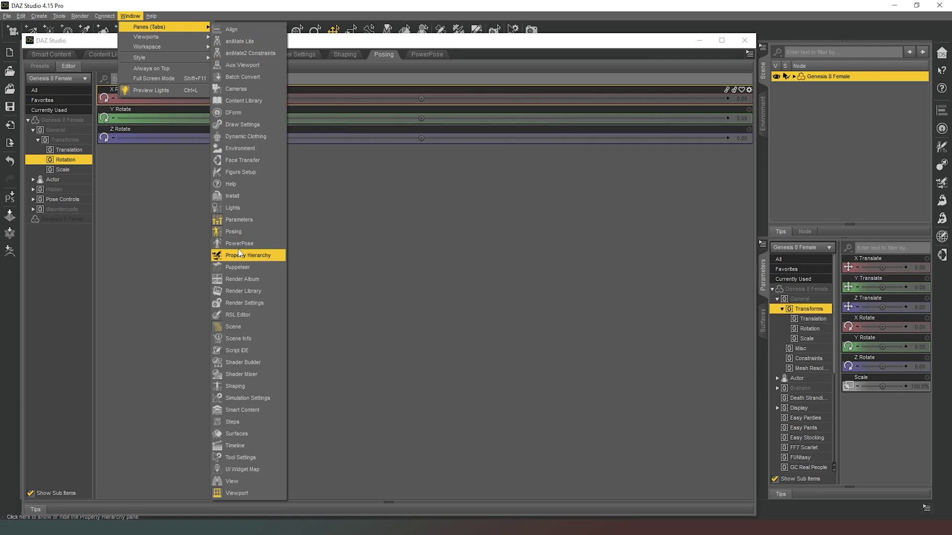
click(429, 216)
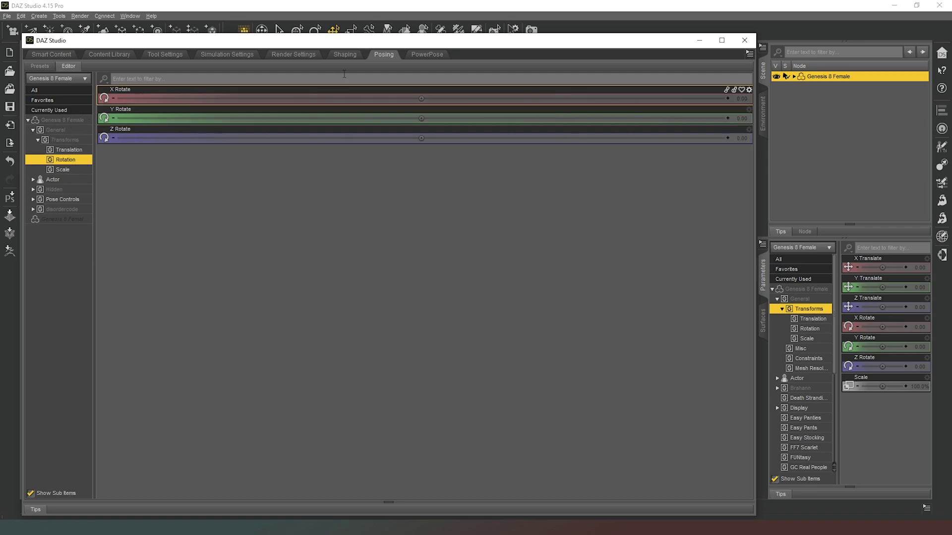
Step: Uncover the figure's upper body, try a Y Rotate of about 35 on the whole figure, and reset it to 0
drag(394, 45, 409, 231)
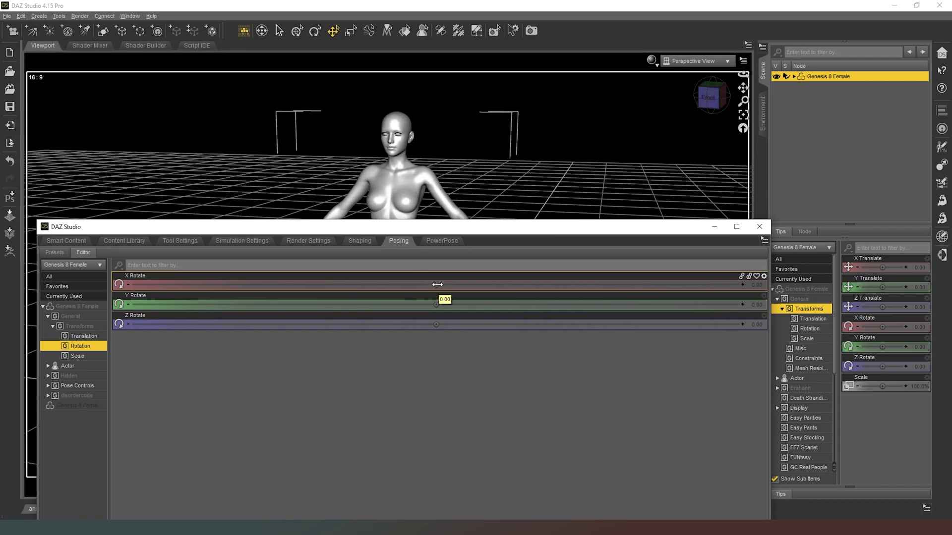
mouse_move(520, 305)
mouse_down()
mouse_move(570, 305)
mouse_move(520, 304)
mouse_move(570, 305)
mouse_move(520, 315)
mouse_up()
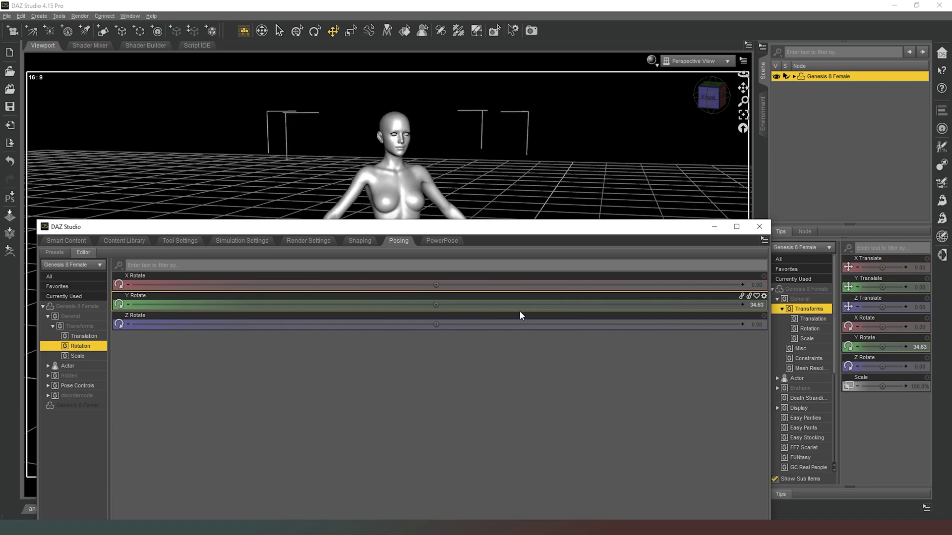
click(756, 304)
text(0)
key(Return)
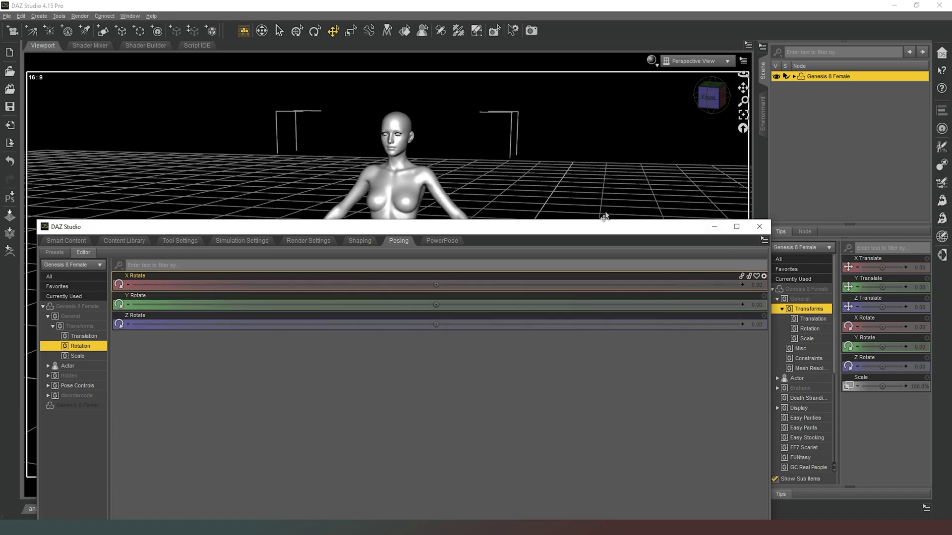
Step: Examine the figure's Pose Controls, expanding the Head group and listing its Brow controls
drag(593, 231, 598, 40)
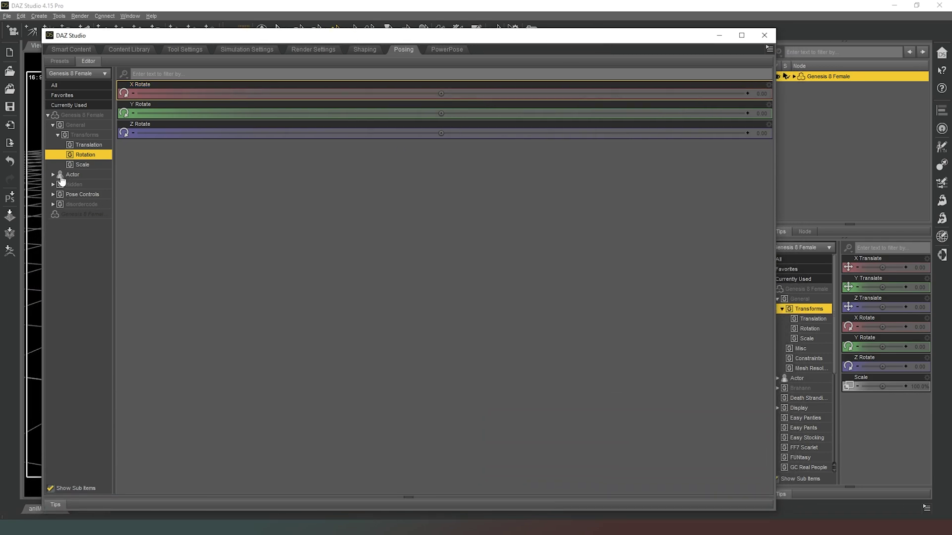
click(53, 195)
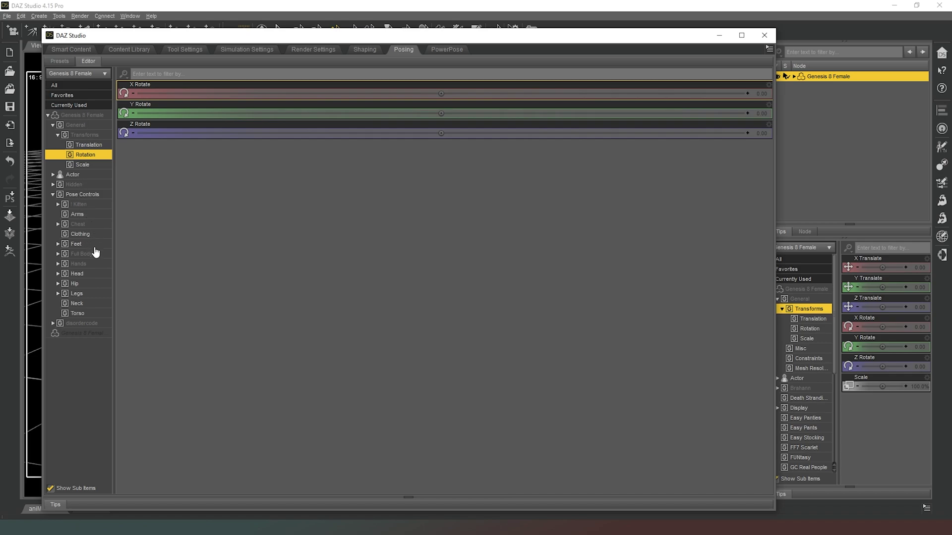
click(81, 278)
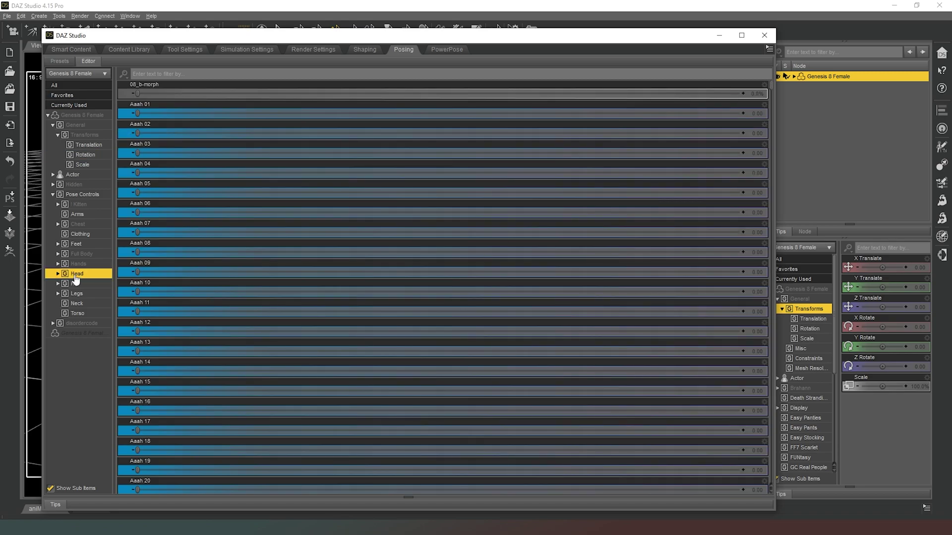
click(57, 273)
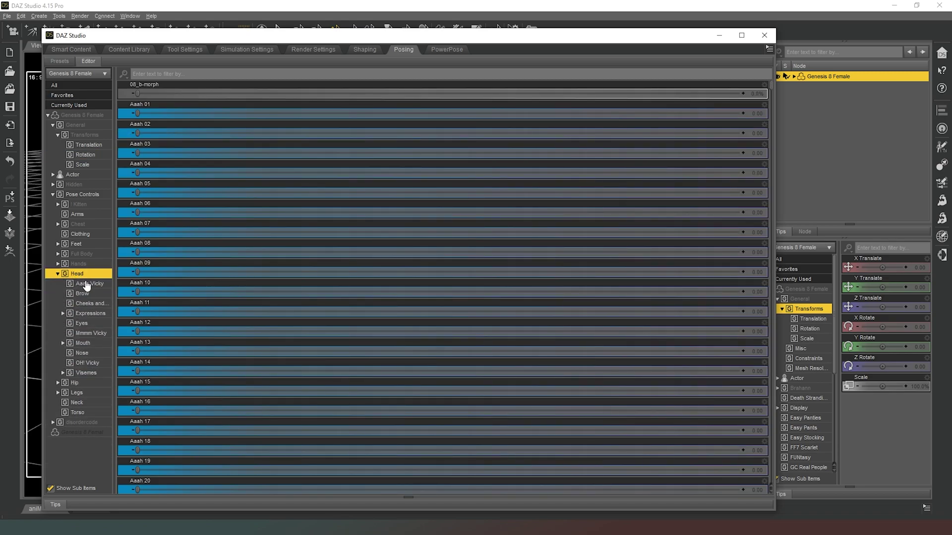
click(87, 295)
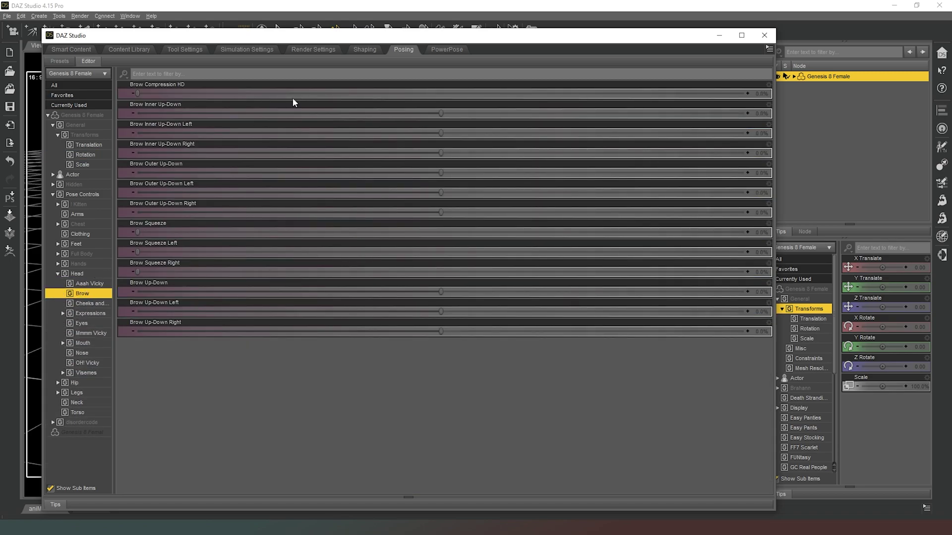
Step: Move the floating window off the viewport and frame the figure's head and shoulders in close-up
drag(480, 41, 0, 168)
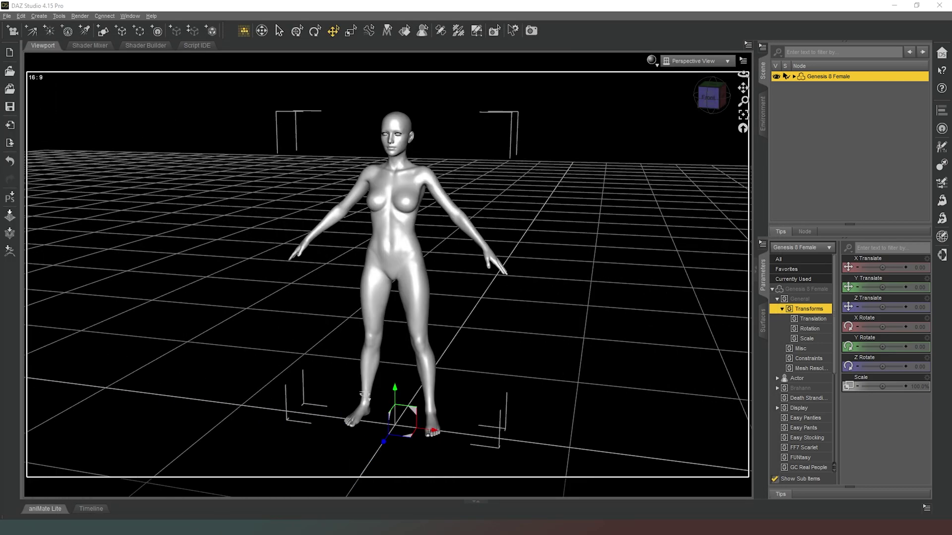
scroll(575, 147, up, 5)
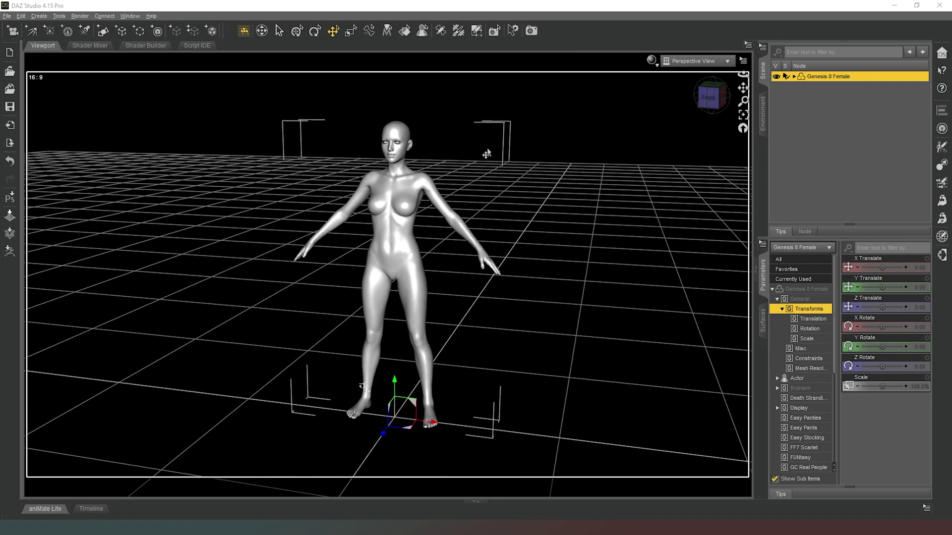
scroll(483, 163, up, 6)
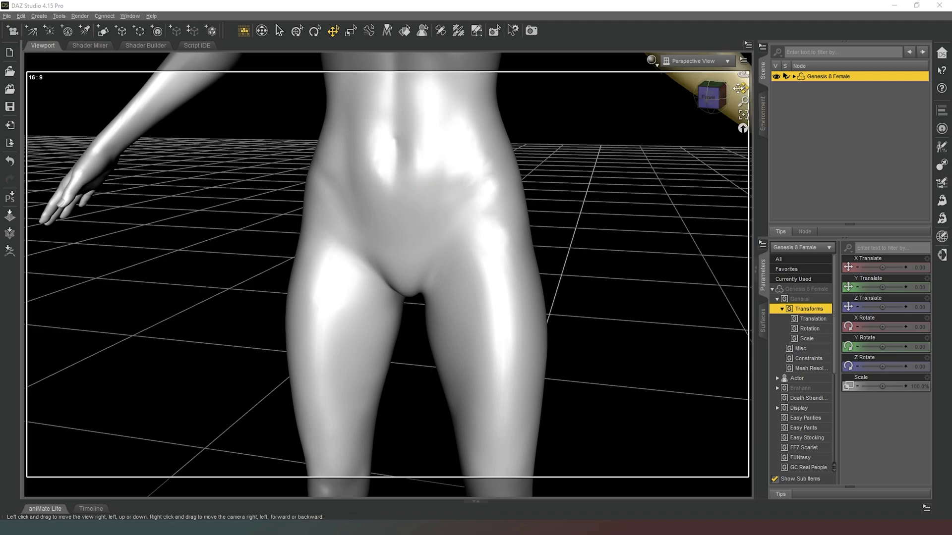
drag(742, 88, 620, 149)
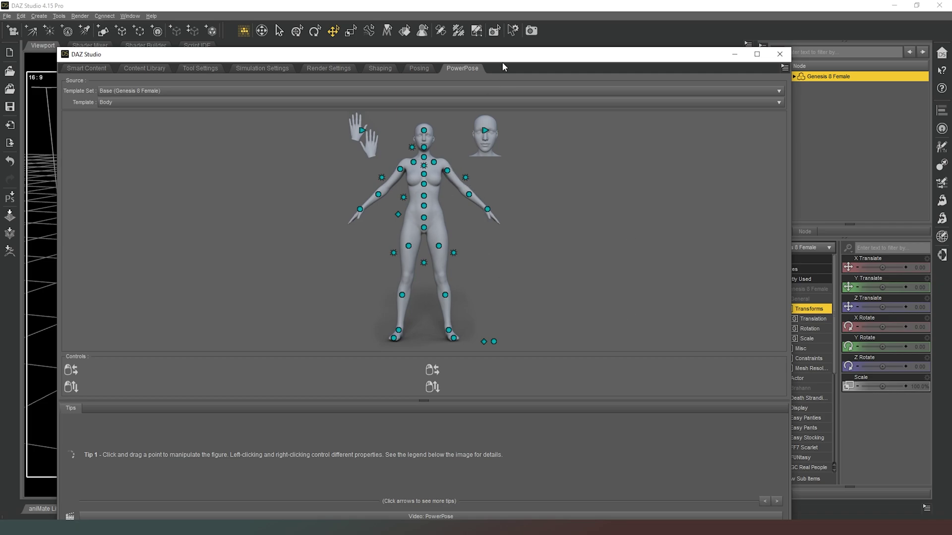
Step: Reset the view and use PowerPose to raise the left shoulder to Bend about 41 and set the left forearm to Bend about -48, Twist about -63
drag(510, 59, 480, 296)
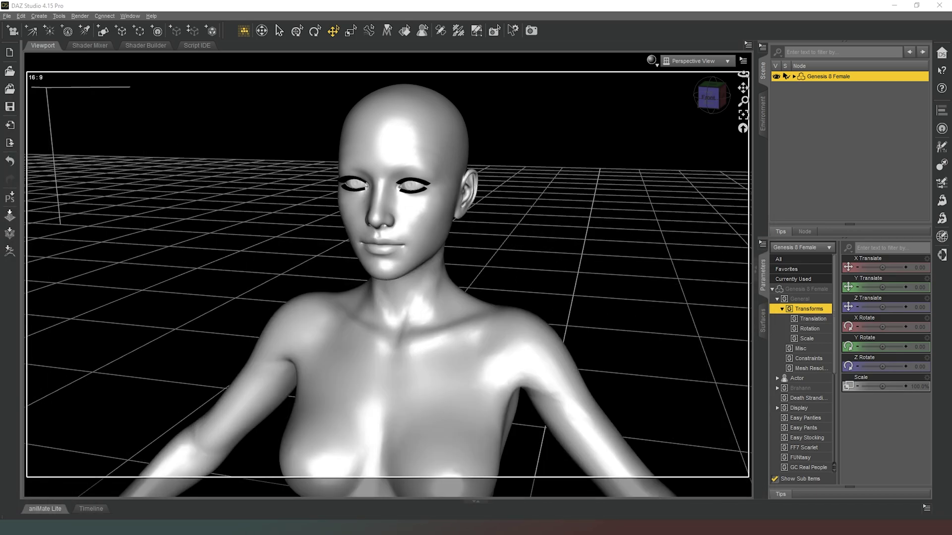
click(743, 129)
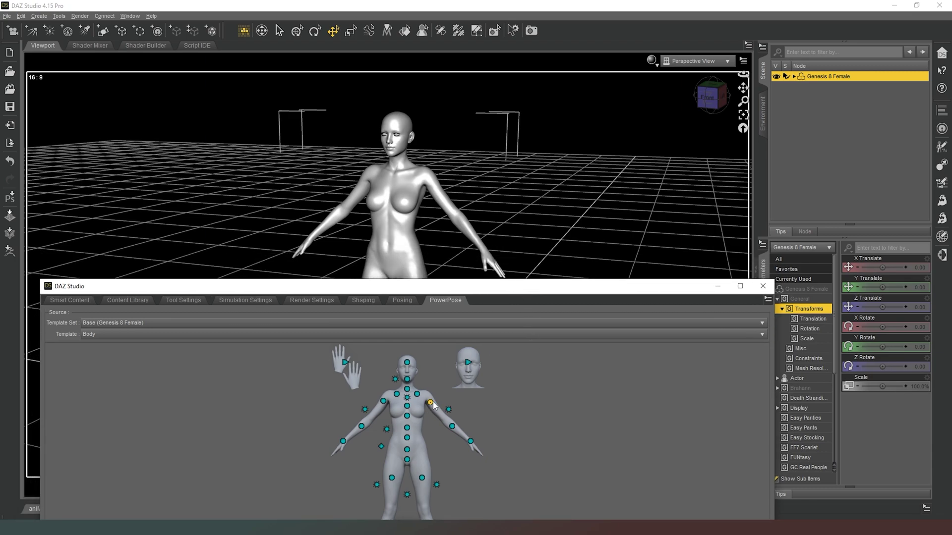
drag(433, 404, 437, 370)
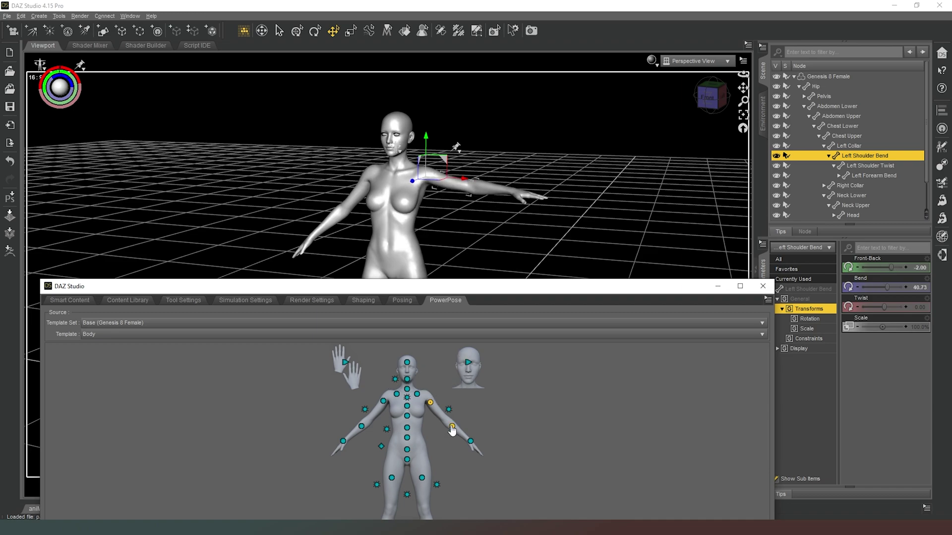
drag(452, 430, 412, 375)
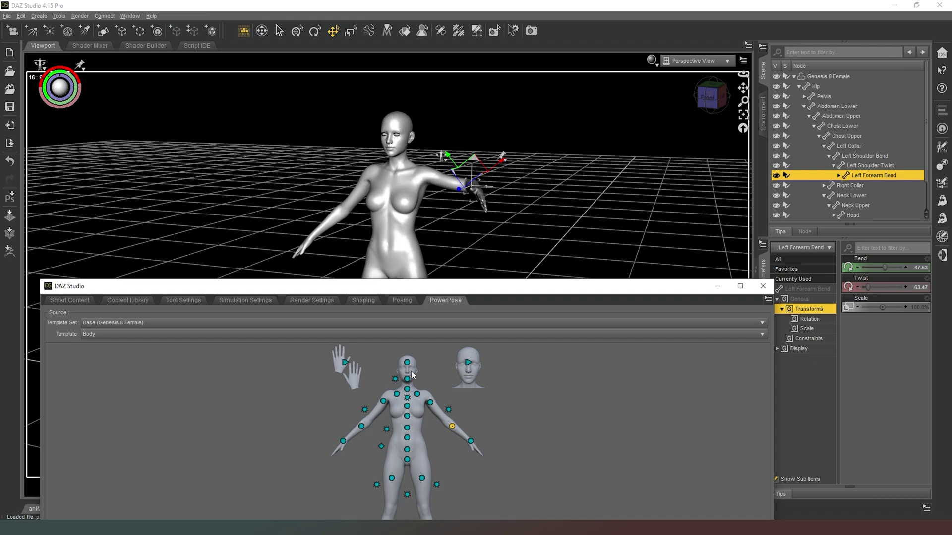
Step: Use PowerPose to bend the left hand to -5 and turn the head to Bend about 20, Twist about 13
mouse_move(475, 441)
mouse_down()
mouse_move(484, 409)
mouse_move(466, 390)
mouse_move(471, 436)
mouse_move(449, 416)
mouse_move(475, 438)
mouse_move(468, 444)
mouse_up()
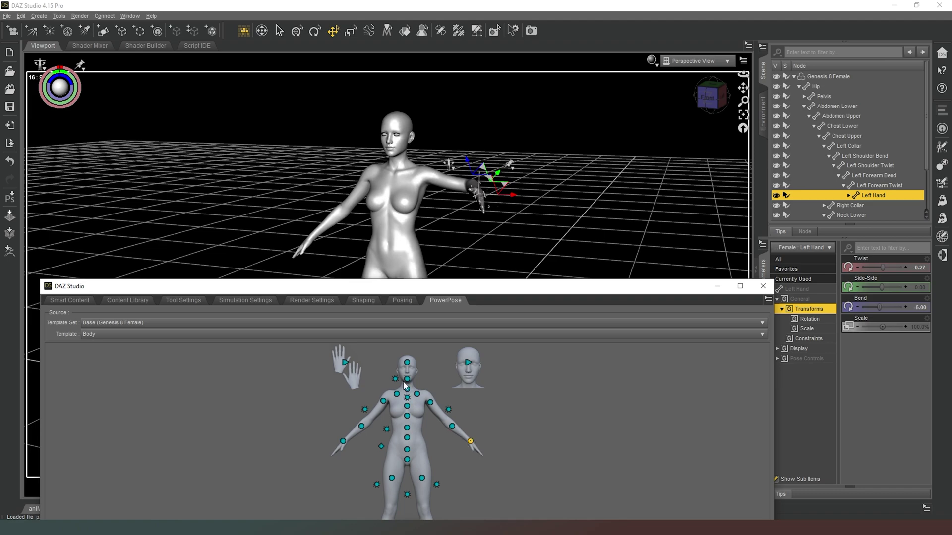
drag(409, 384, 436, 392)
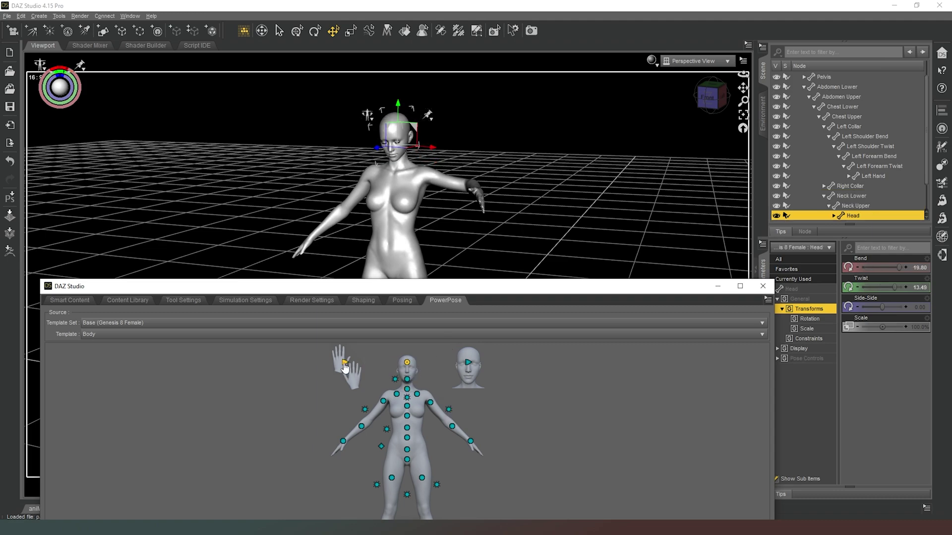
Step: View the PowerPose Hands template, and with the Head template pose the head to Bend about 12, Twist 14 and the right eye to Side-Side about 27
click(344, 364)
drag(466, 289, 472, 249)
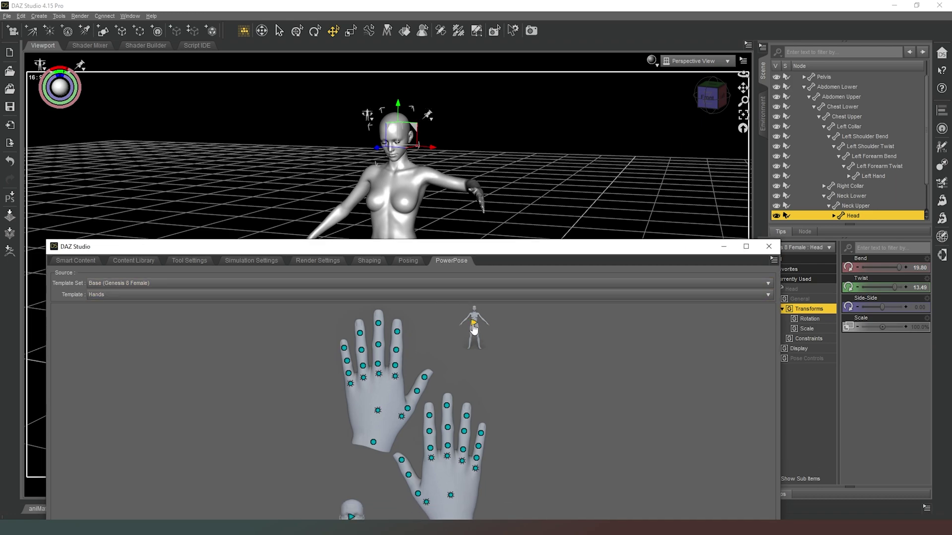
click(351, 516)
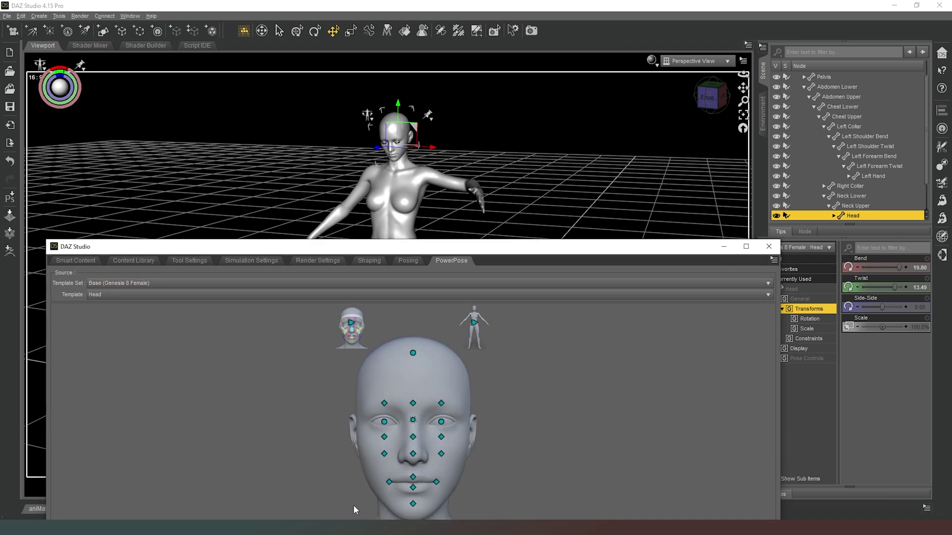
mouse_move(413, 352)
mouse_down()
mouse_move(378, 352)
mouse_move(414, 339)
mouse_up()
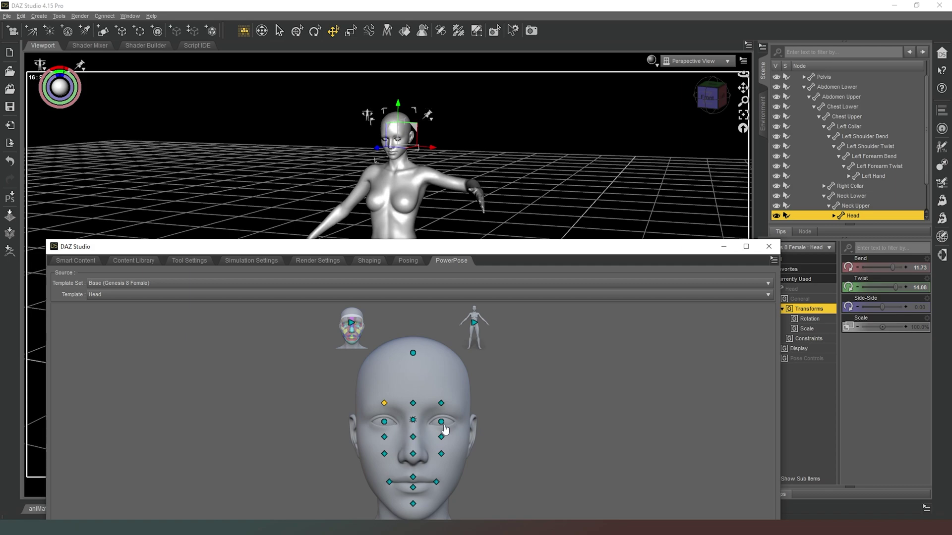
drag(442, 422, 325, 419)
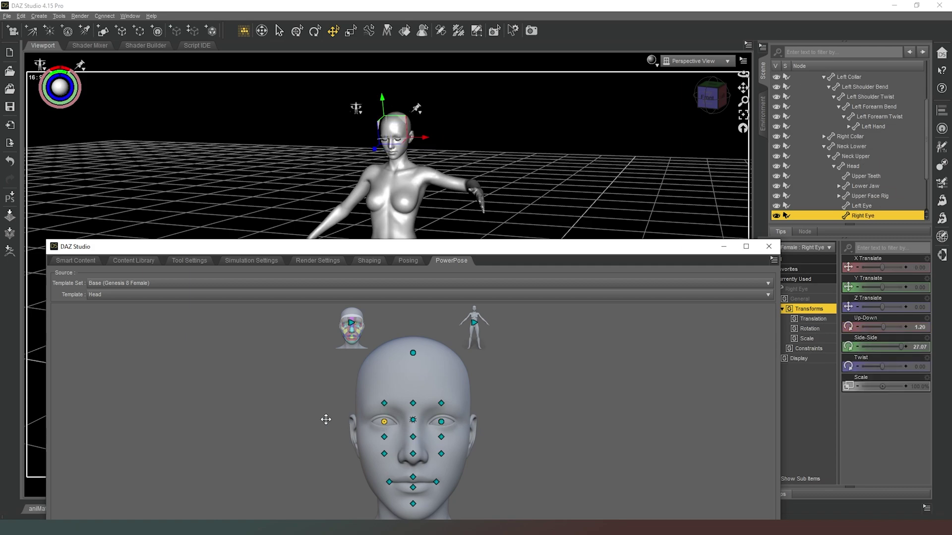
Step: Move the floating window off the viewport and orbit to view the whole figure from the front
click(711, 96)
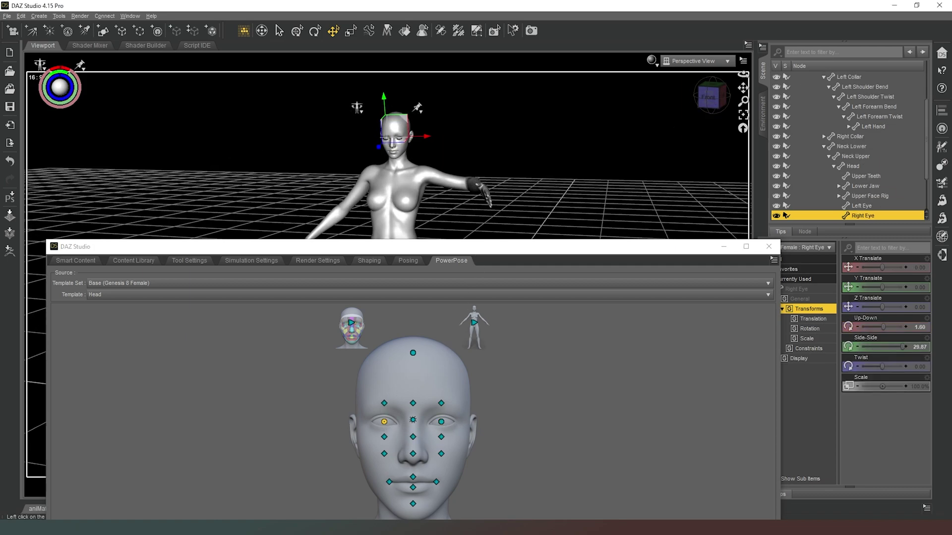
drag(515, 250, 2, 94)
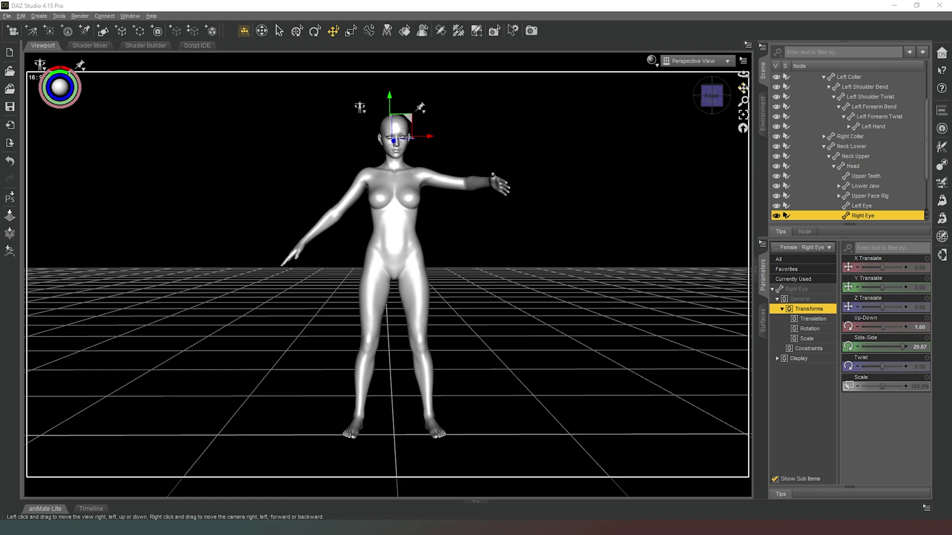
drag(714, 97, 714, 106)
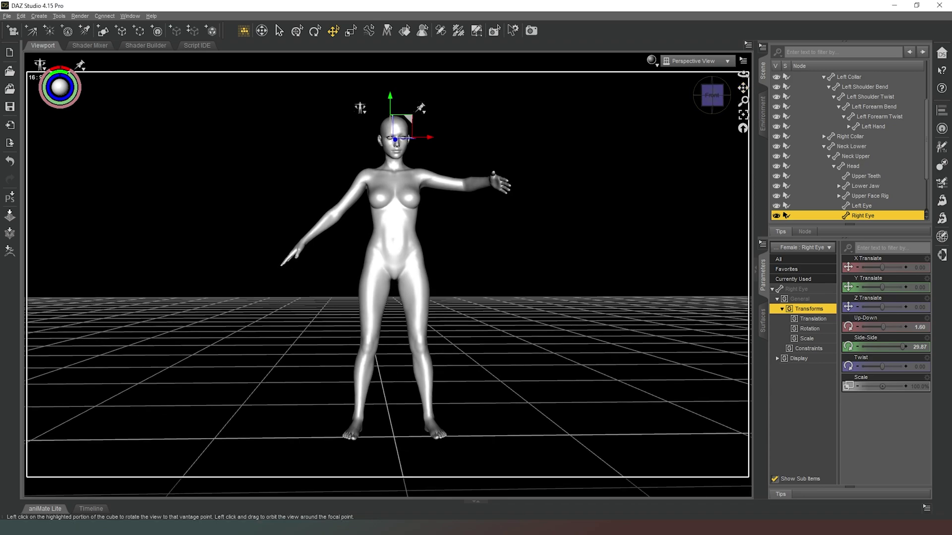
click(714, 99)
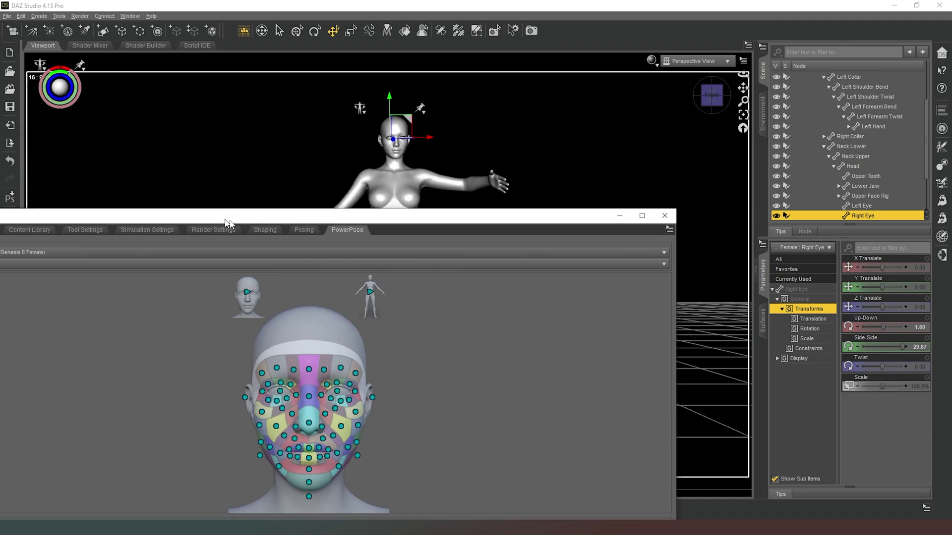
Step: With PowerPose's Face template, rotate the left upper eyelid to X -5, Y 3.37 and move the right middle nasolabial to X -0.45, Y 0.43
drag(223, 226, 319, 216)
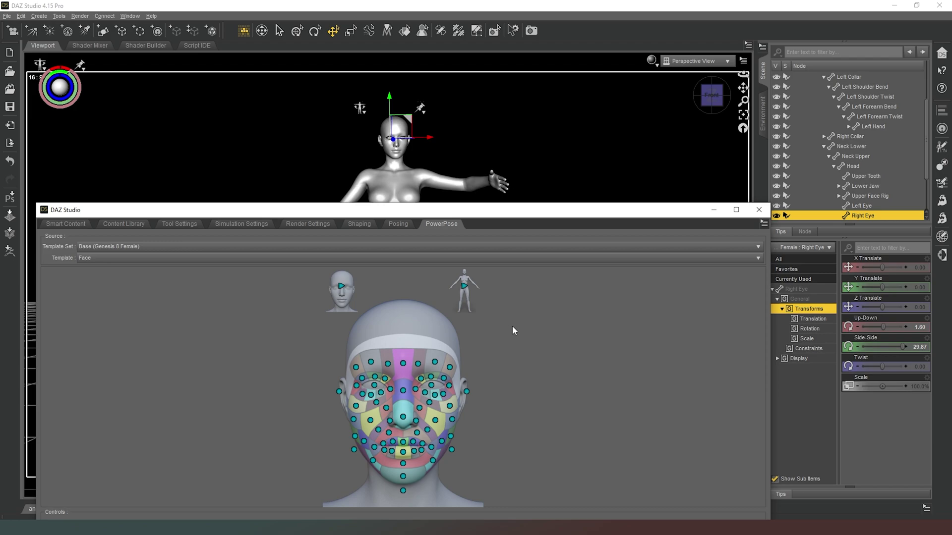
drag(444, 143, 422, 160)
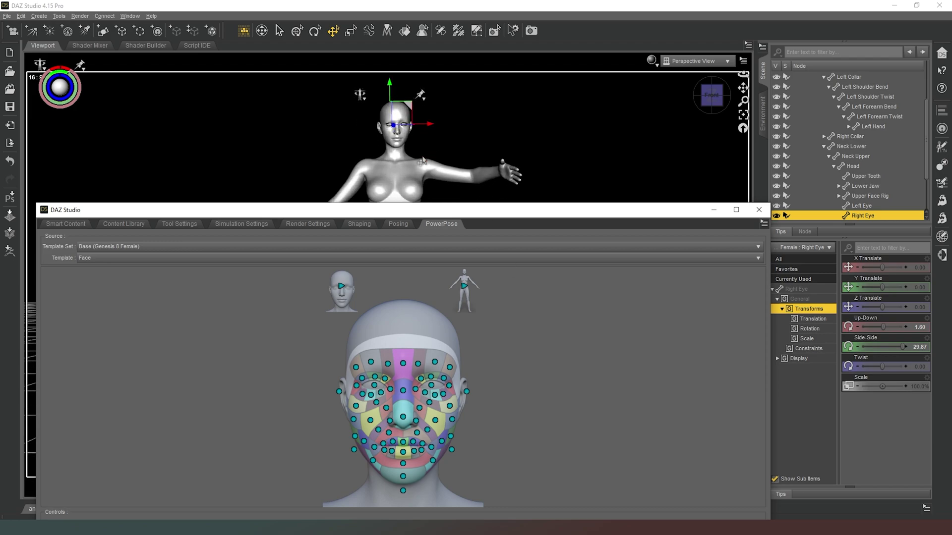
scroll(423, 159, up, 8)
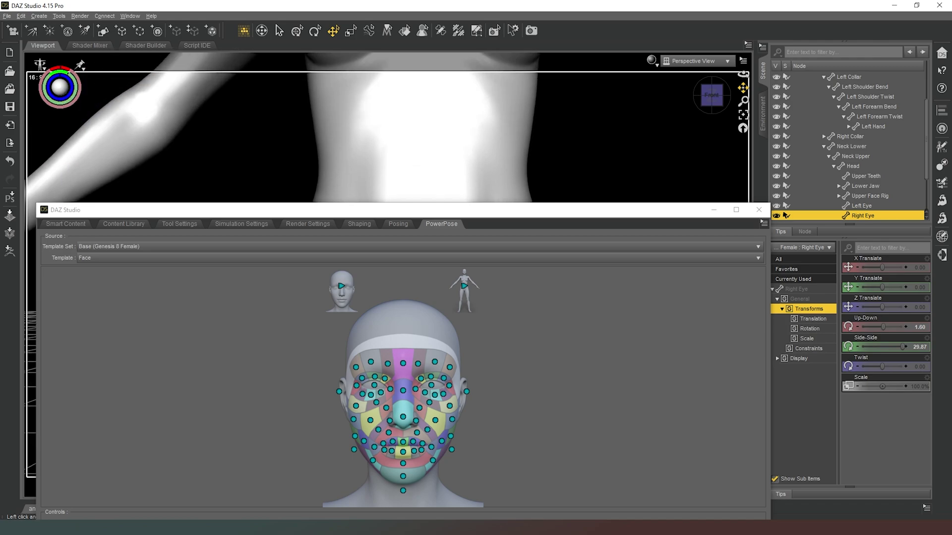
key(ctrl+f)
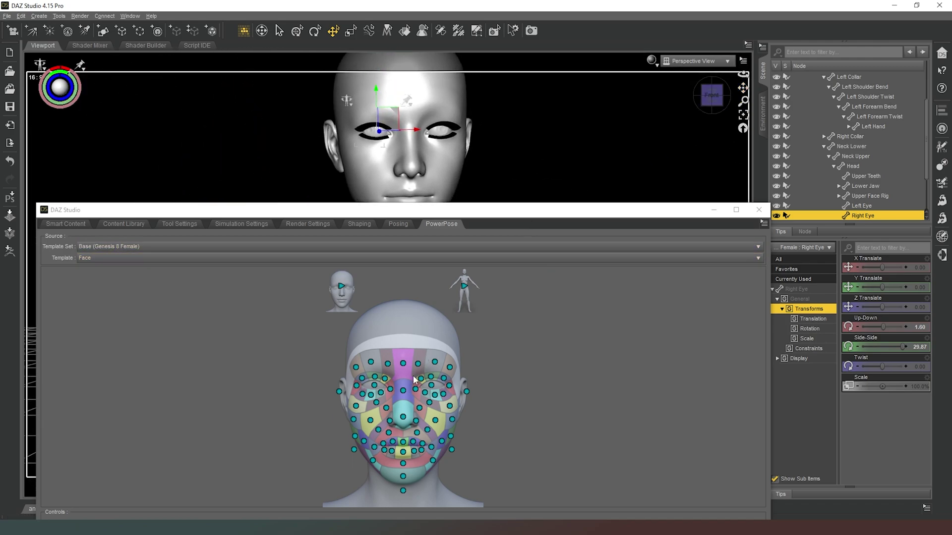
click(429, 379)
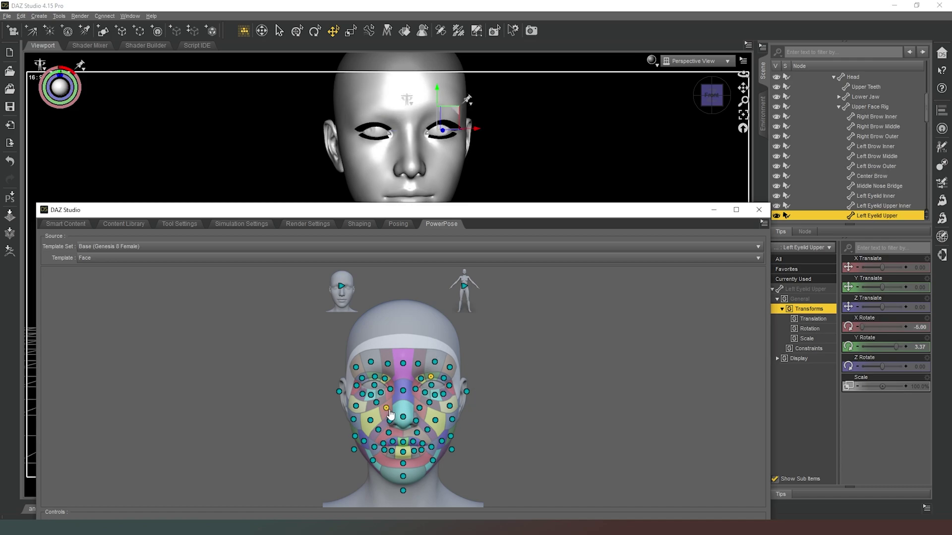
drag(403, 417, 356, 410)
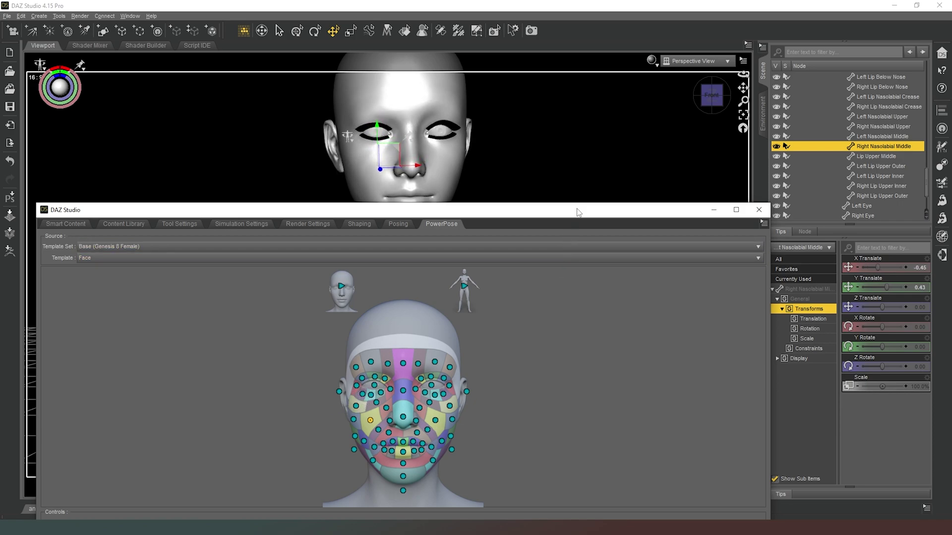
Step: Clear the floating window from the reset view and restore the head's rotation to Bend 0 and Twist 0
drag(583, 211, 0, 183)
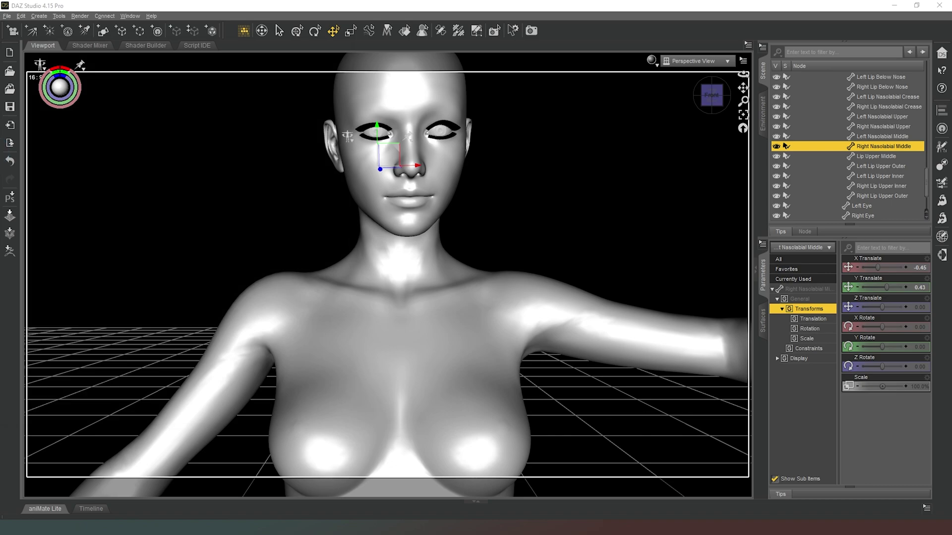
click(742, 128)
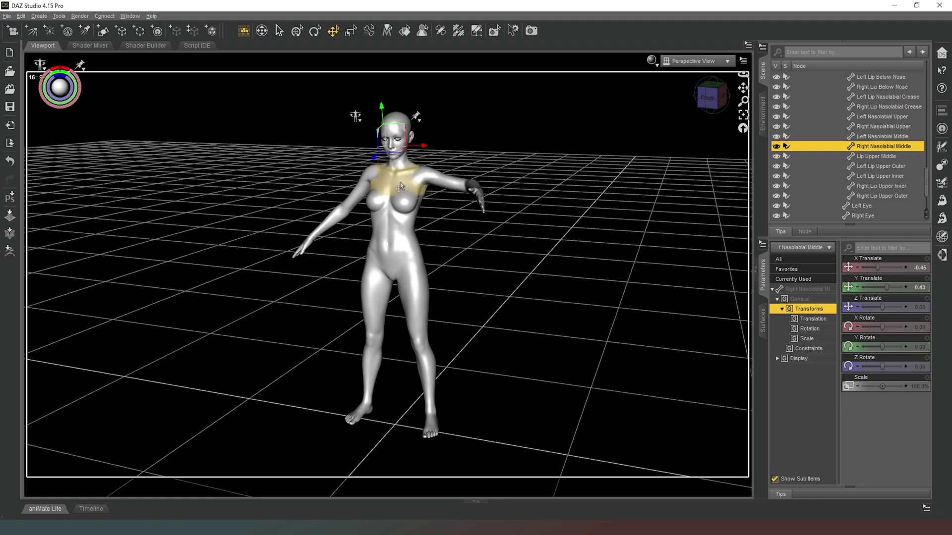
click(402, 121)
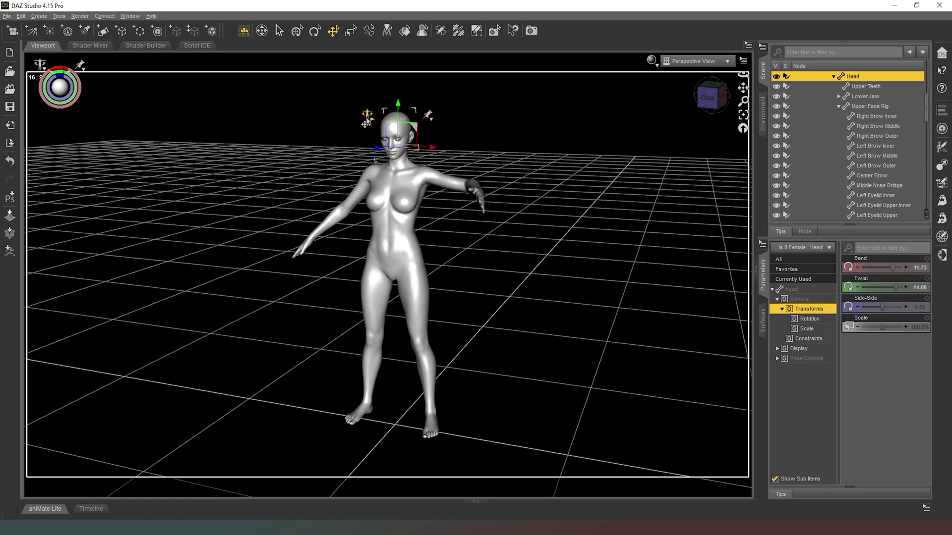
click(367, 115)
click(379, 124)
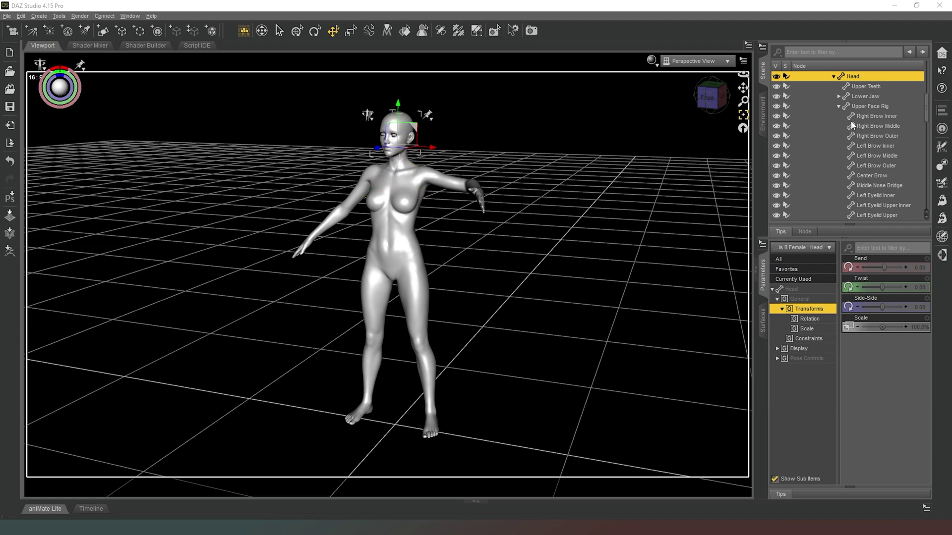
Step: Collapse the bone hierarchy in the scene list and select the whole Genesis 8 Female figure
click(839, 107)
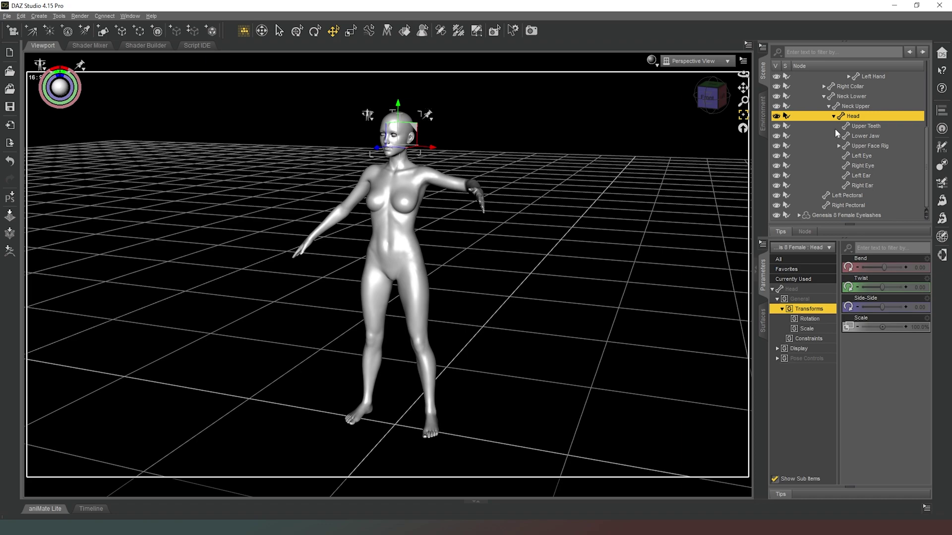
scroll(835, 129, up, 4)
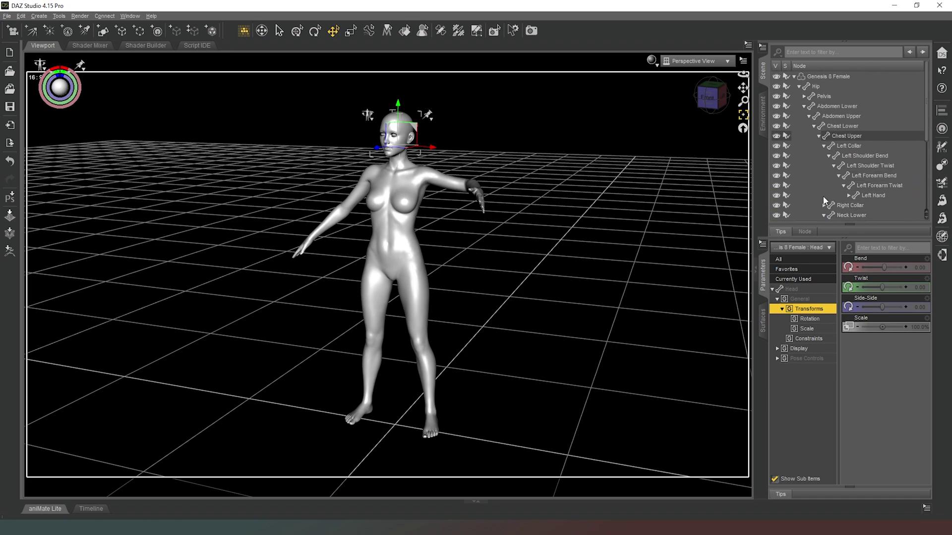
click(825, 216)
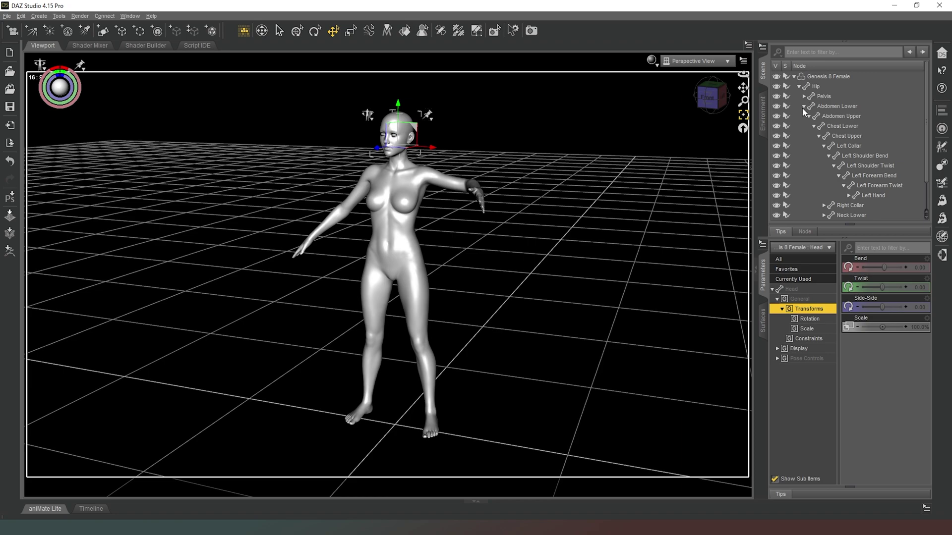
click(803, 107)
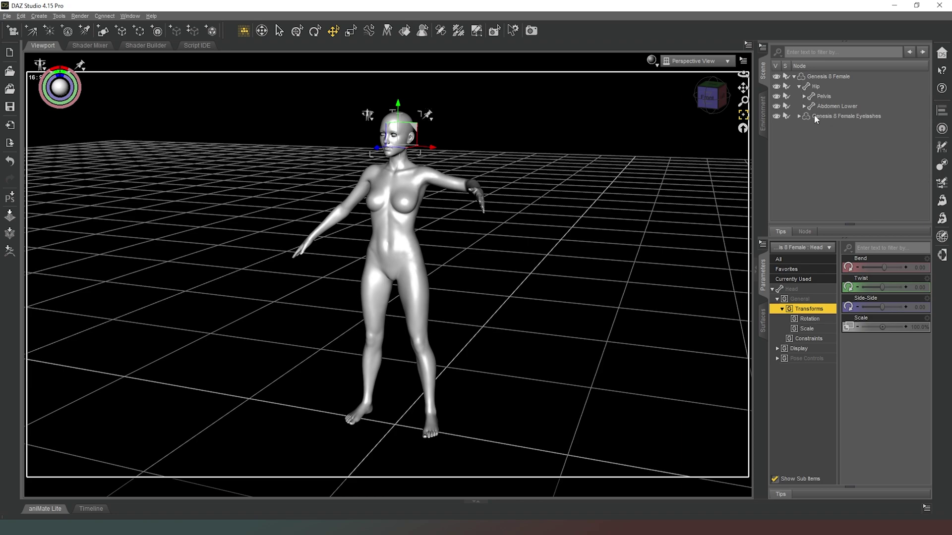
click(799, 87)
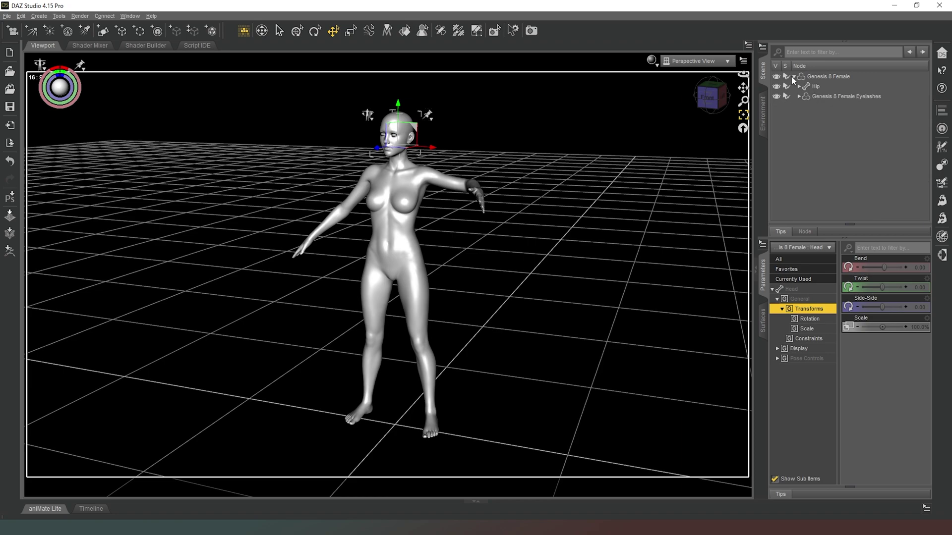
click(813, 87)
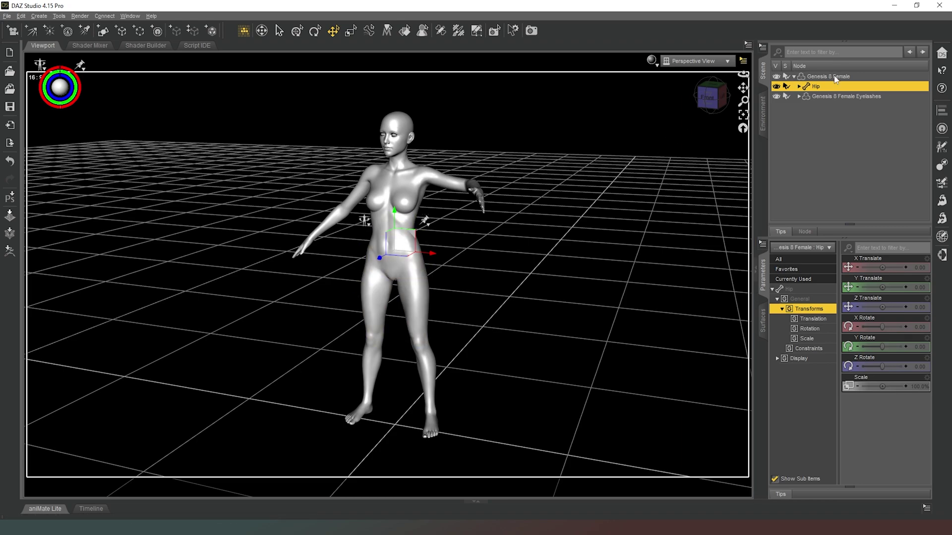
click(817, 78)
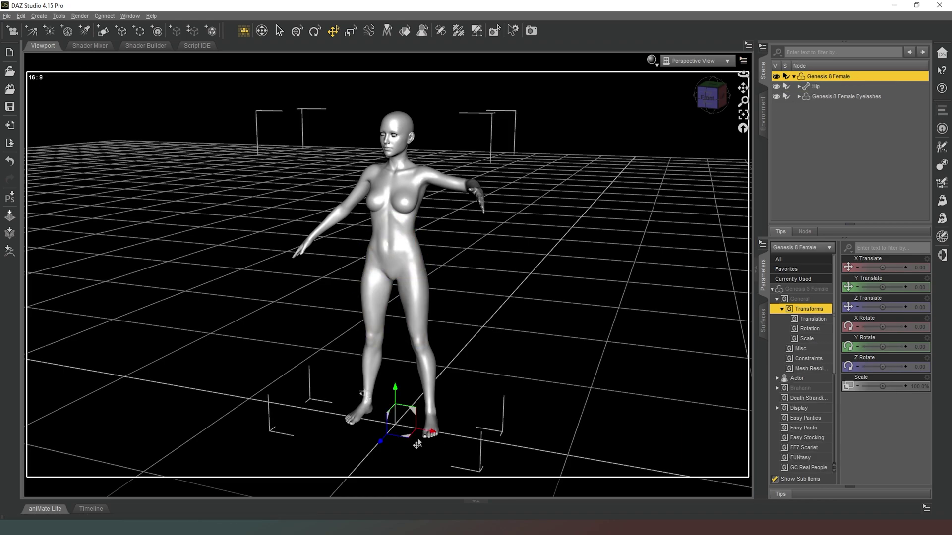
click(794, 77)
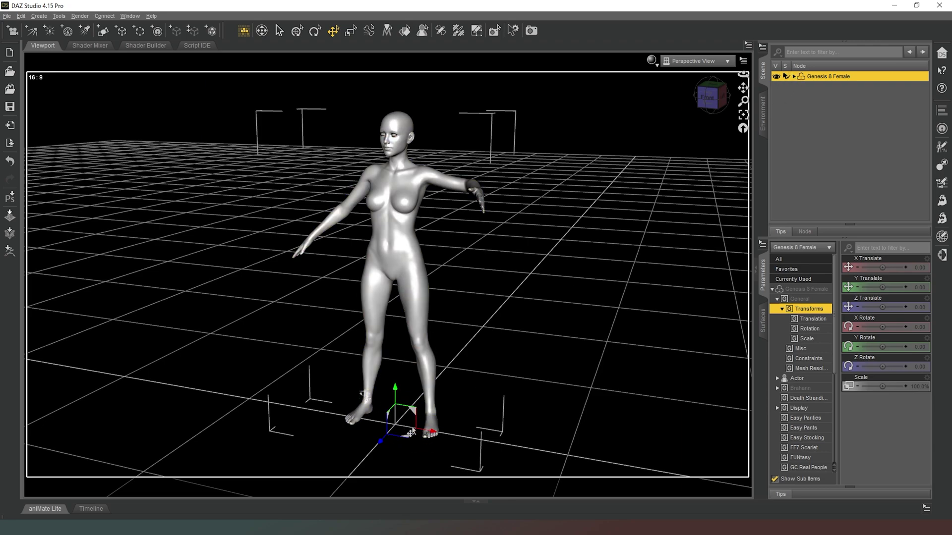
Step: Orbit around the figure to examine its pose from the front and from its left side
click(717, 95)
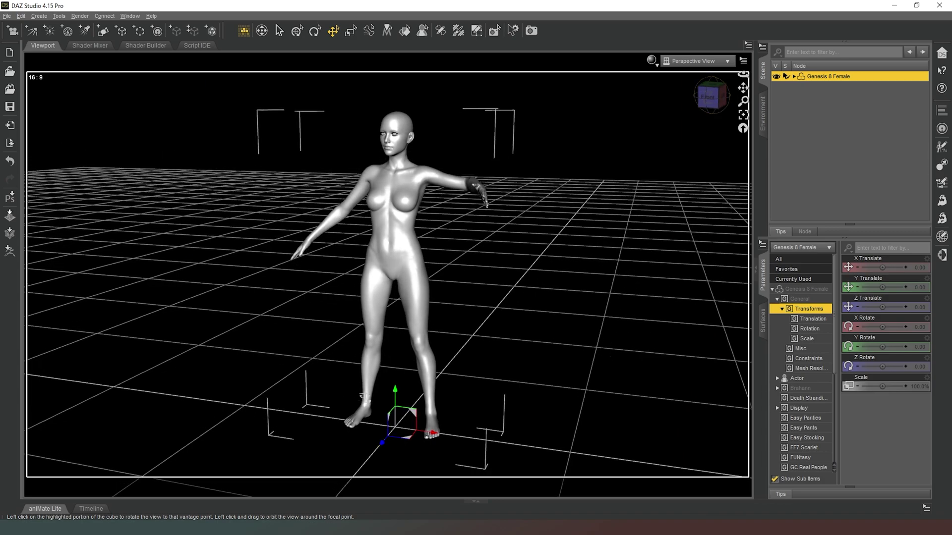
alt+drag(432, 317, 432, 343)
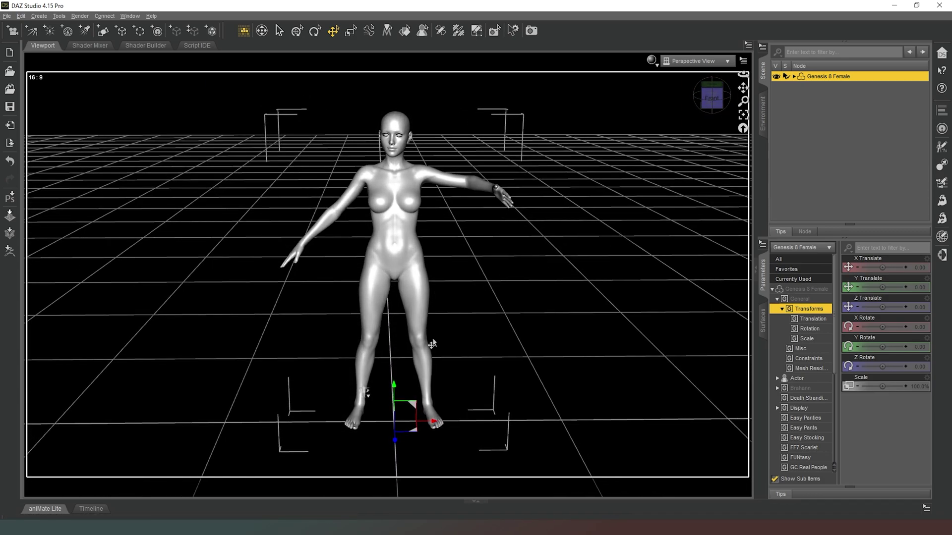
click(703, 96)
click(708, 97)
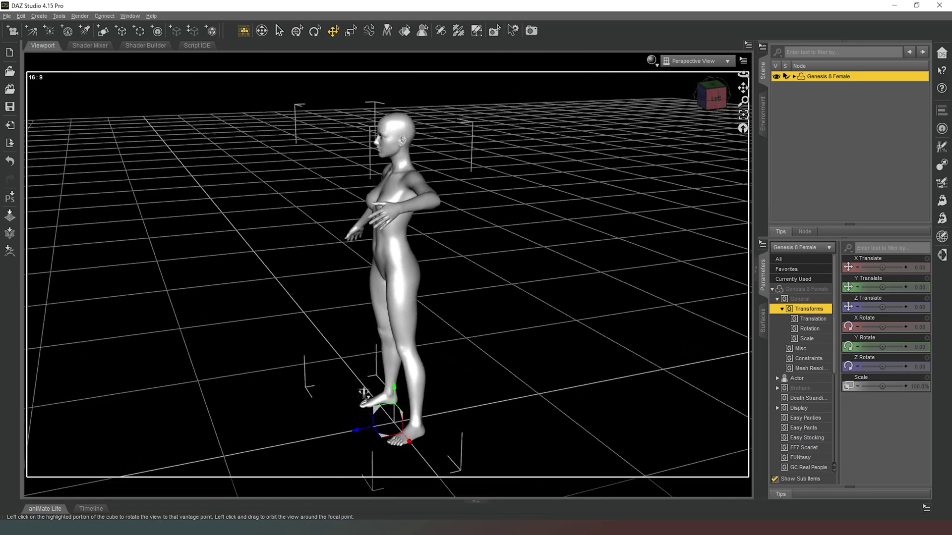
alt+drag(361, 406, 364, 399)
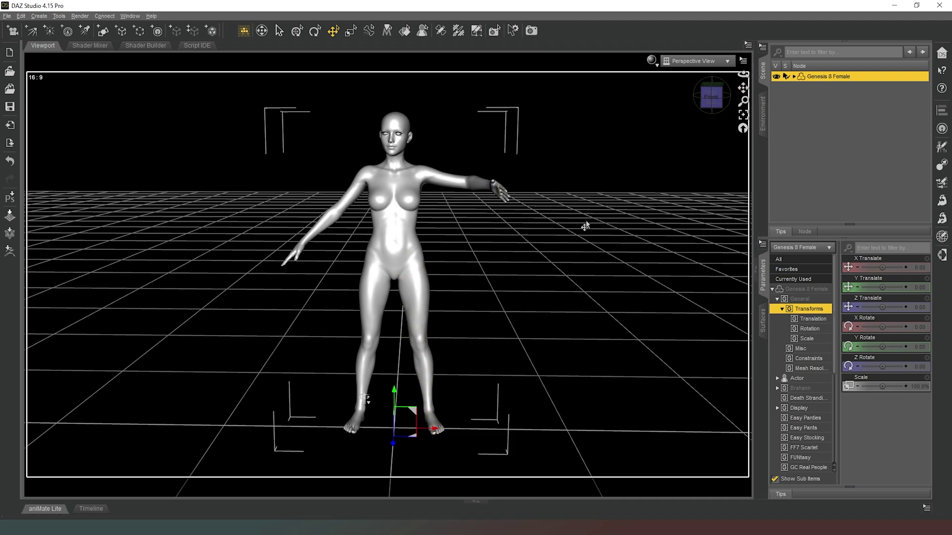
click(712, 98)
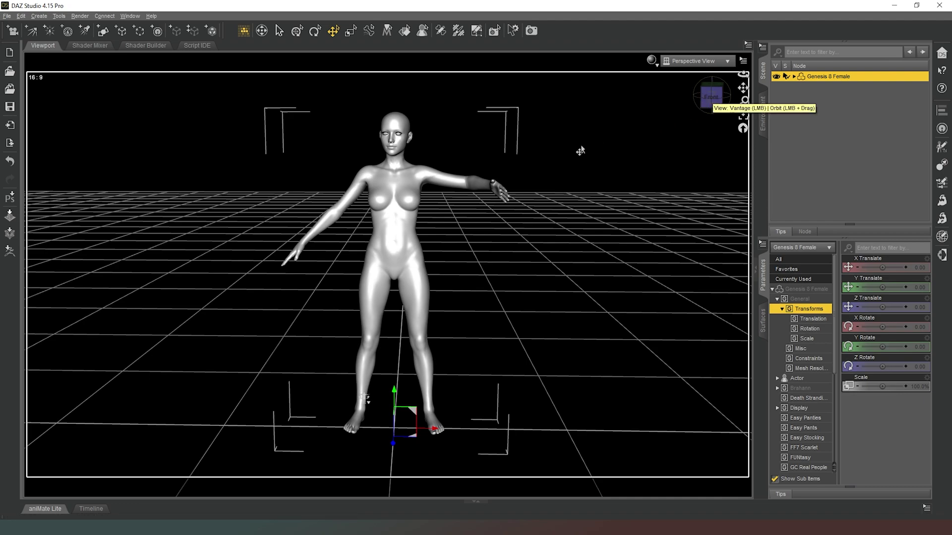
Step: Pull the right foot in the viewport to bend the knee and swing the leg up behind the body
scroll(575, 142, up, 5)
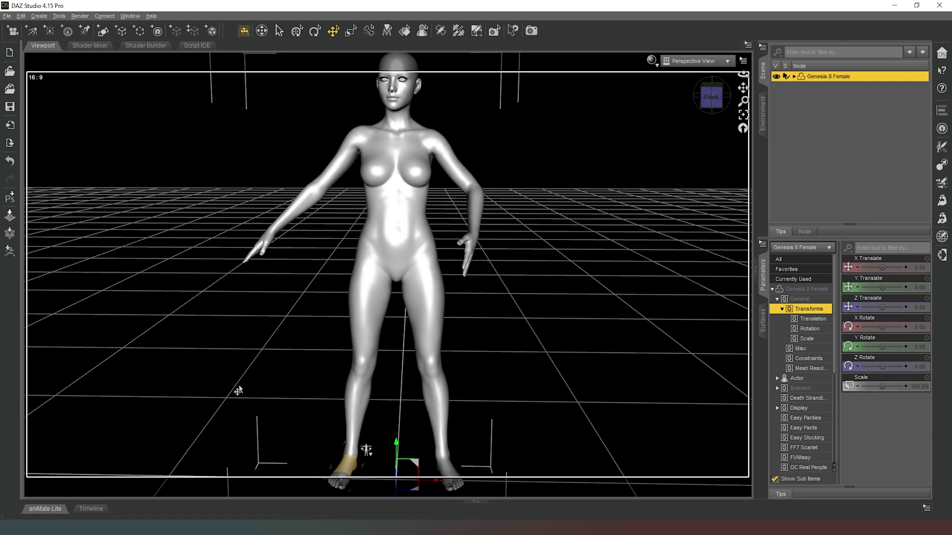
drag(214, 363, 324, 296)
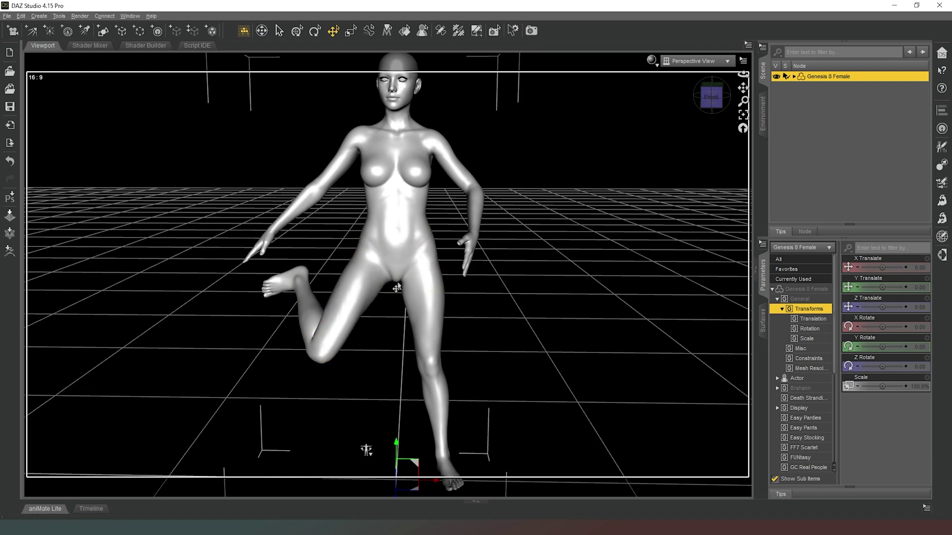
drag(710, 108, 657, 112)
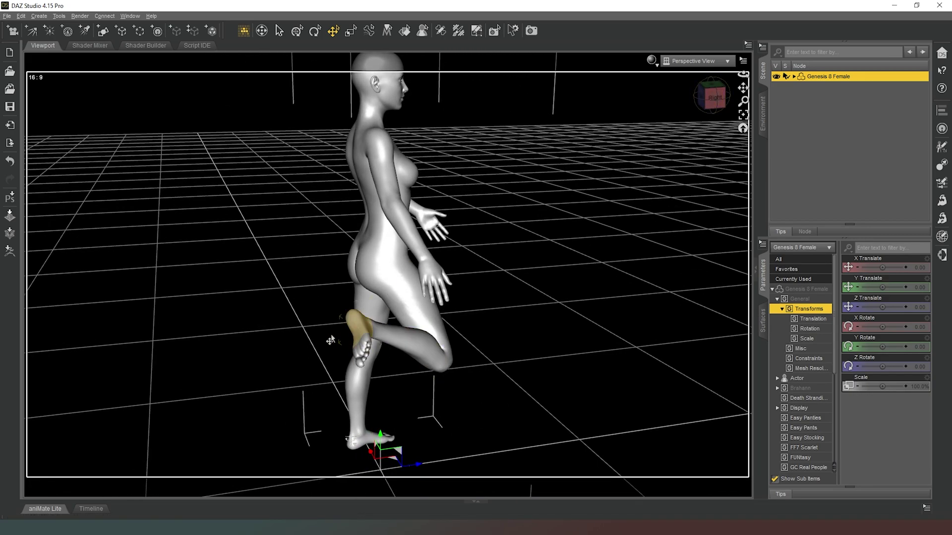
drag(290, 312, 190, 235)
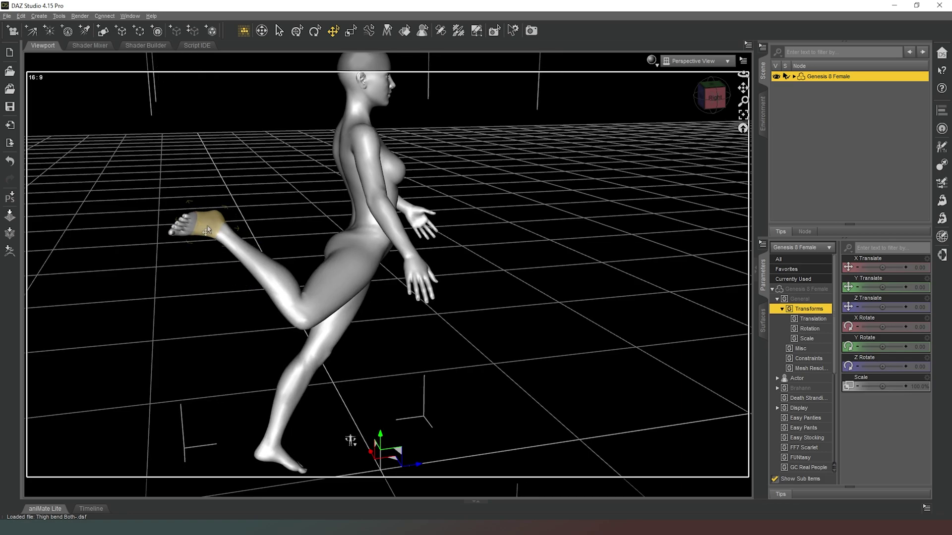
Step: View the raised-leg pose from near the front, and bring up the floating PowerPose window and close it
click(724, 96)
alt+drag(366, 472, 319, 482)
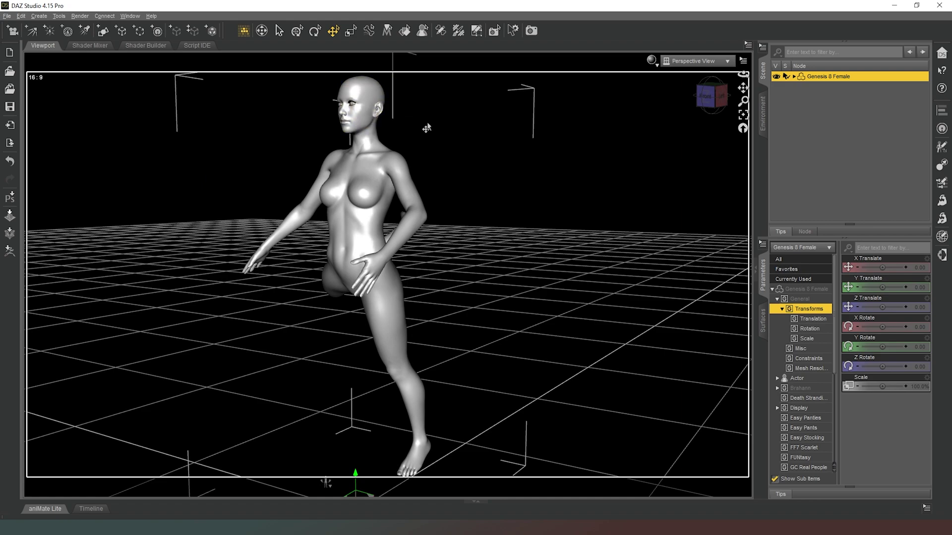
click(708, 95)
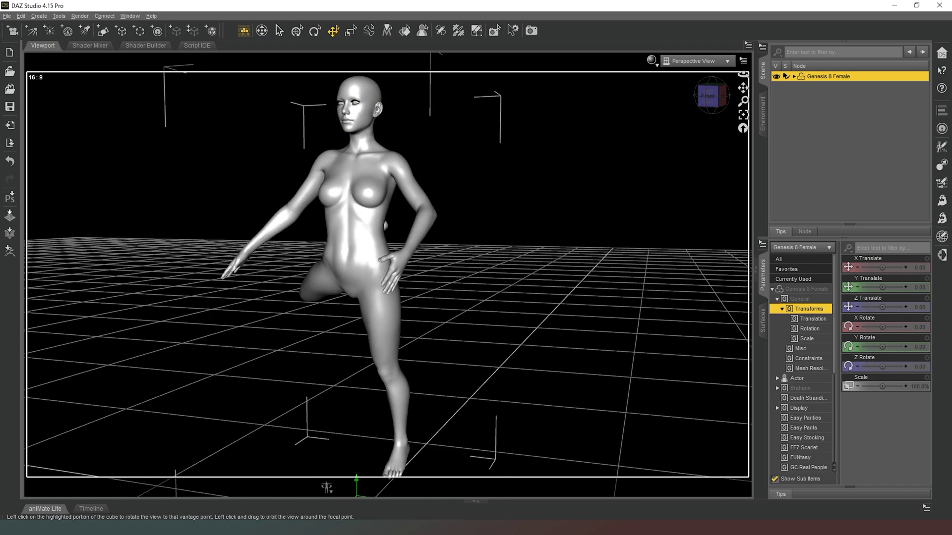
click(718, 89)
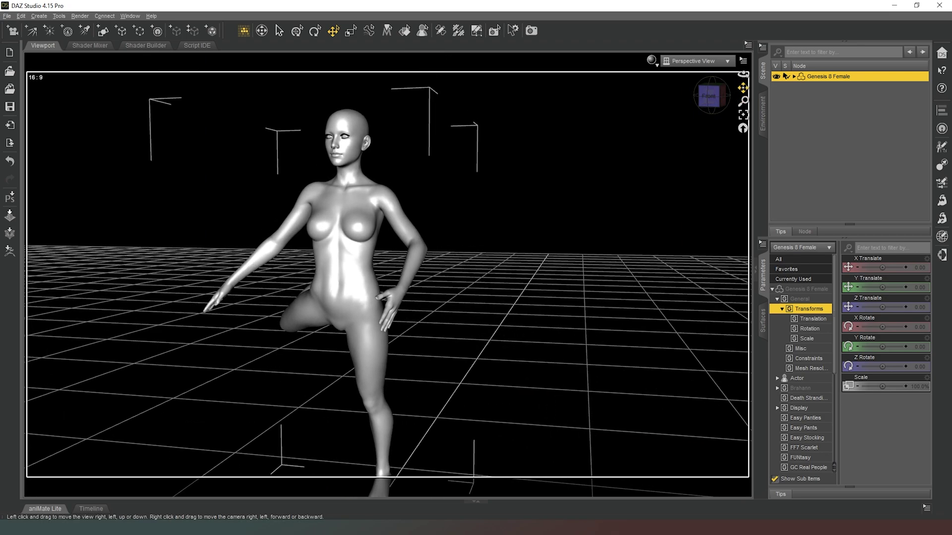
click(717, 91)
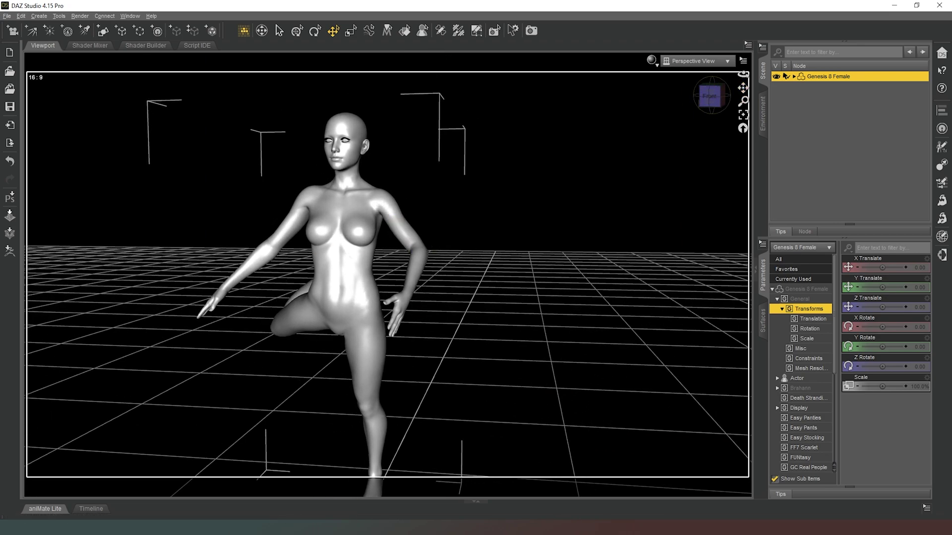
key(ctrl+shift+p)
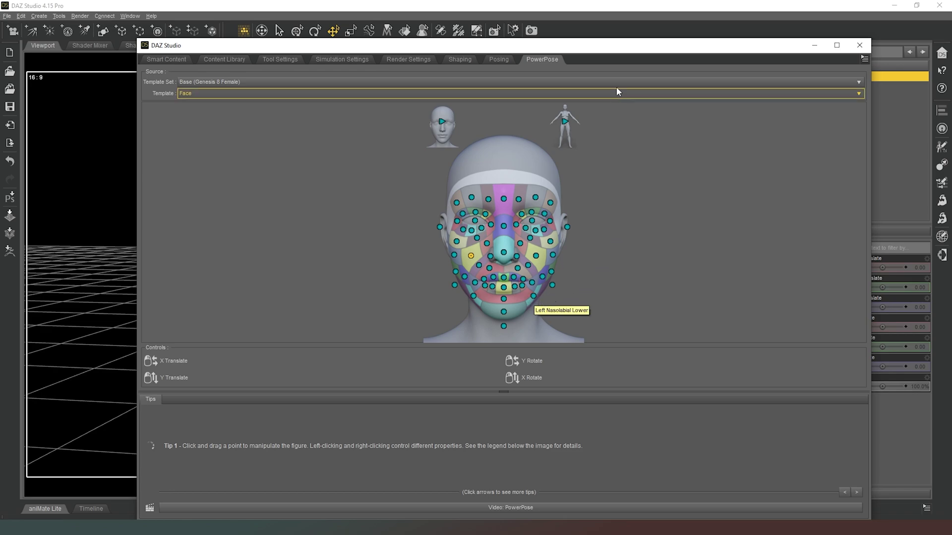
click(859, 45)
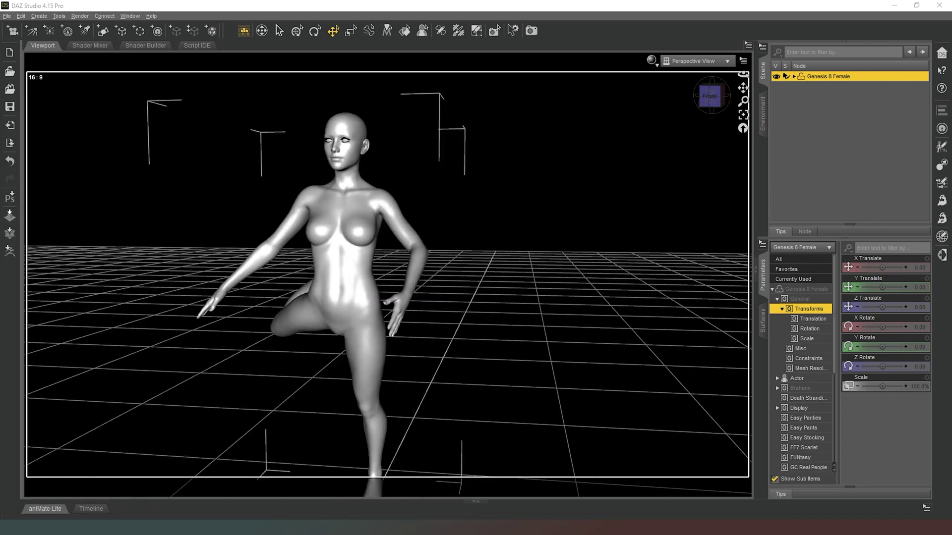